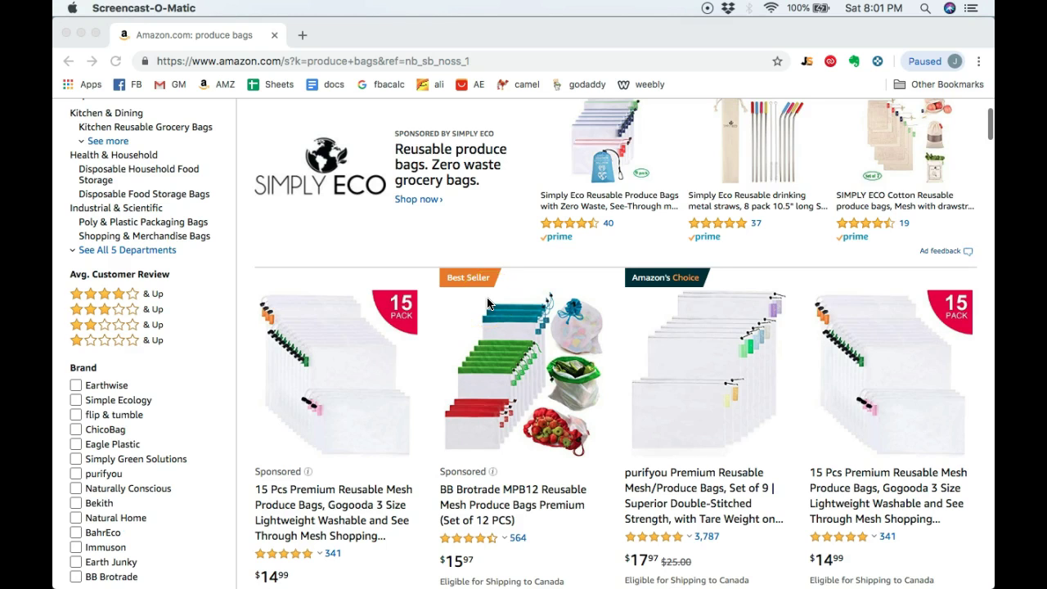
- Scroll through the Amazon 'produce bags' search results to survey the reusable bag listings
scroll(487, 304, up, 3)
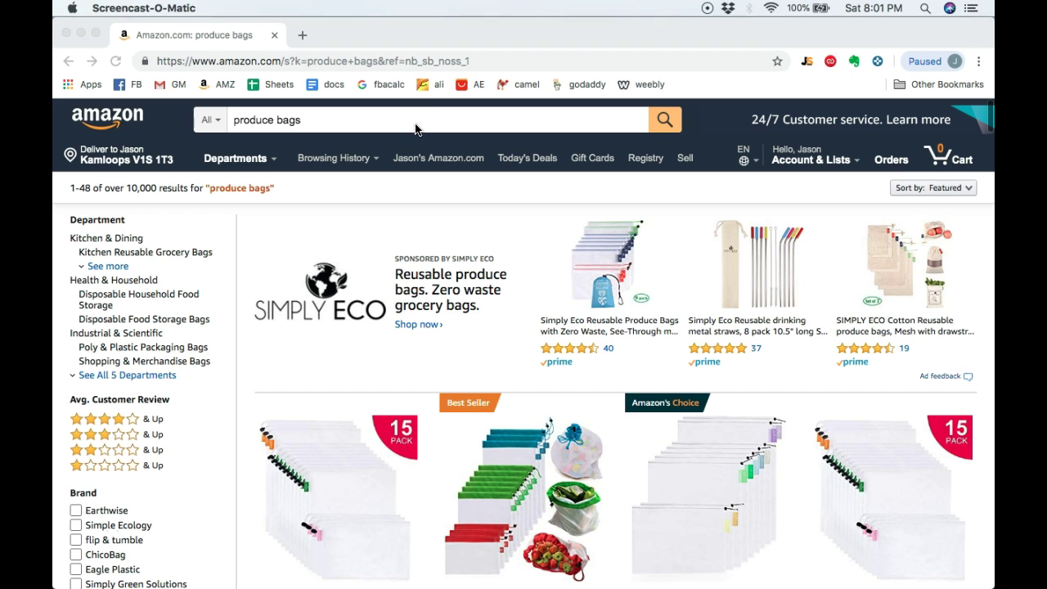
scroll(484, 234, down, 10)
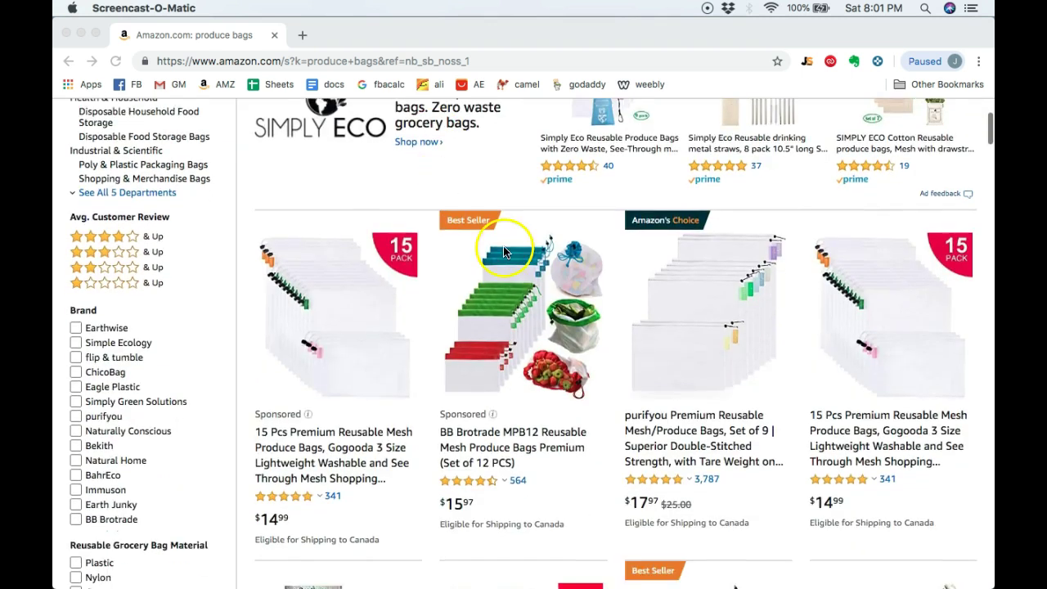
scroll(528, 285, down, 5)
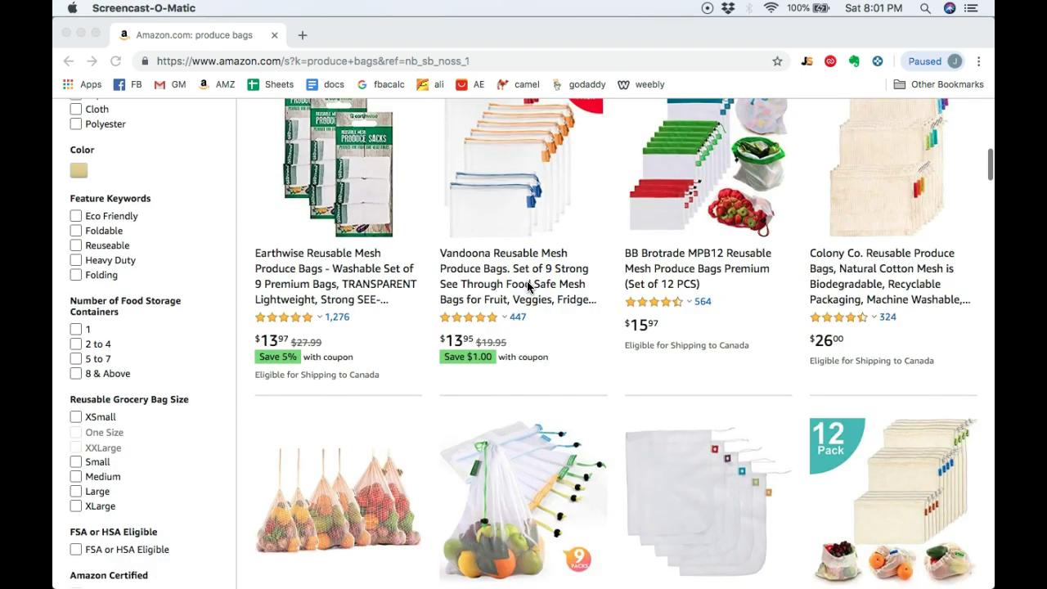
scroll(589, 339, up, 15)
scroll(587, 367, down, 15)
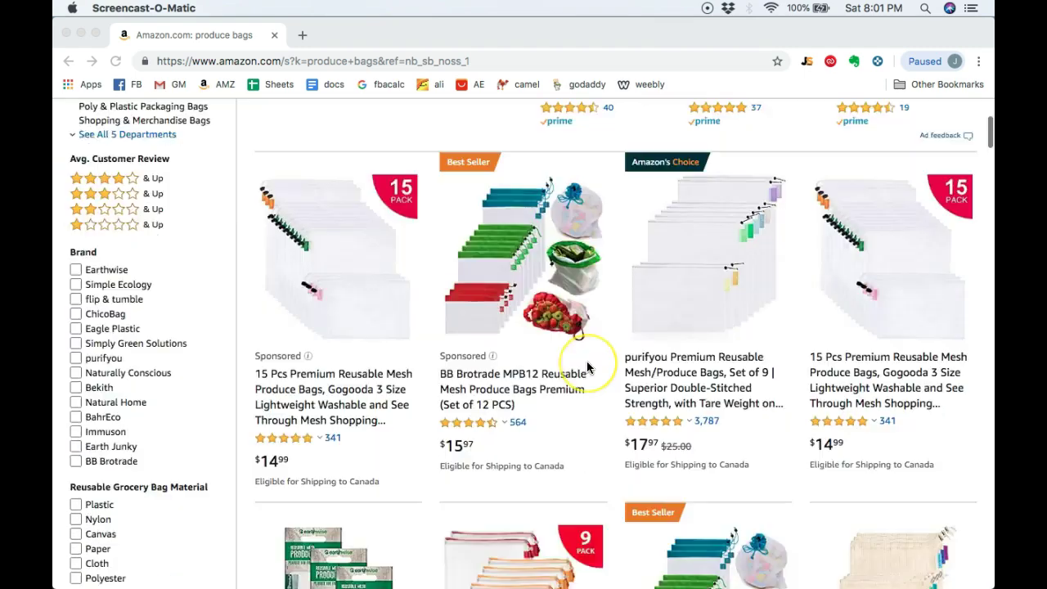
scroll(586, 367, down, 10)
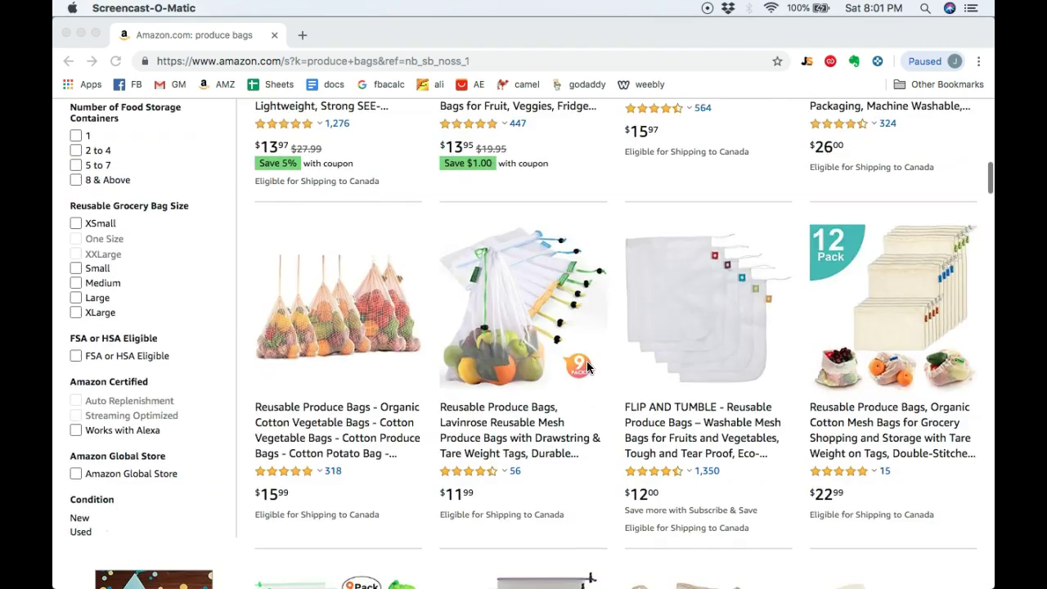
scroll(586, 368, down, 3)
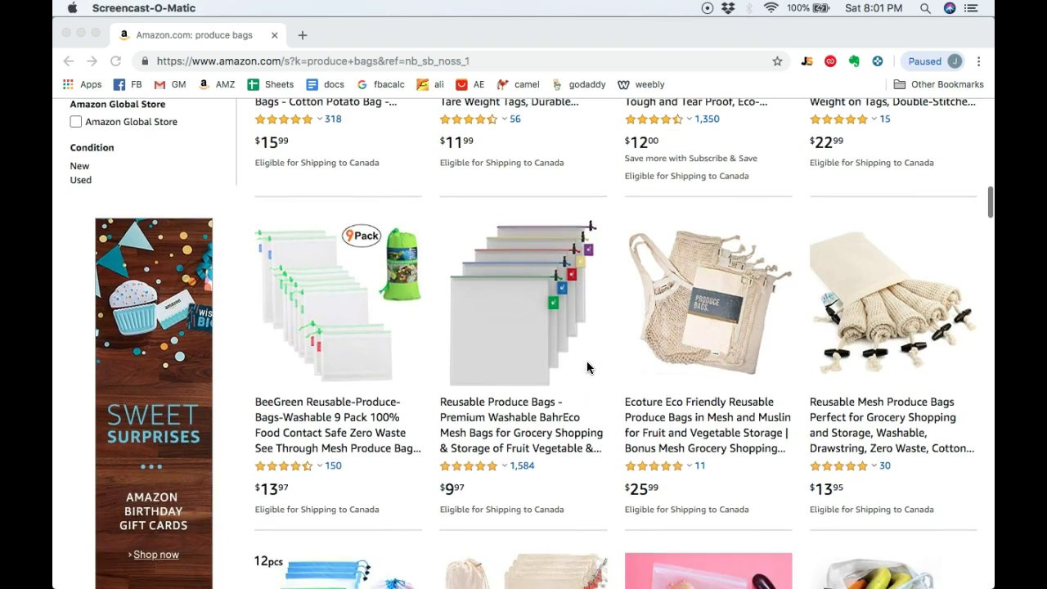
scroll(587, 367, down, 2)
scroll(587, 368, down, 2)
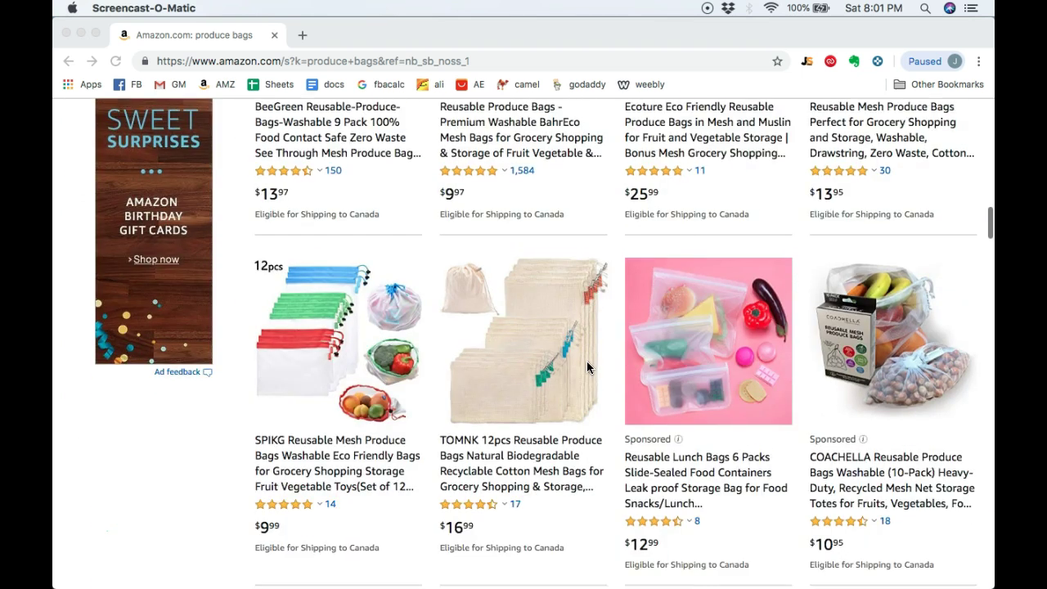
scroll(603, 398, up, 20)
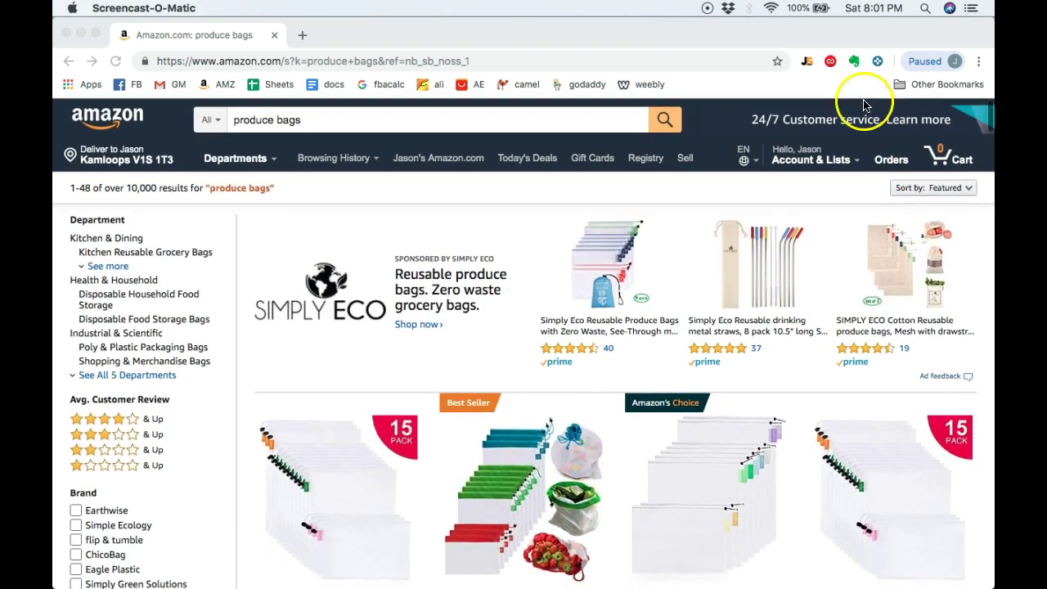
- Run Jungle Scout on the results and review Mo. Sales and Revenue, averaging 1,226 monthly sales
click(809, 62)
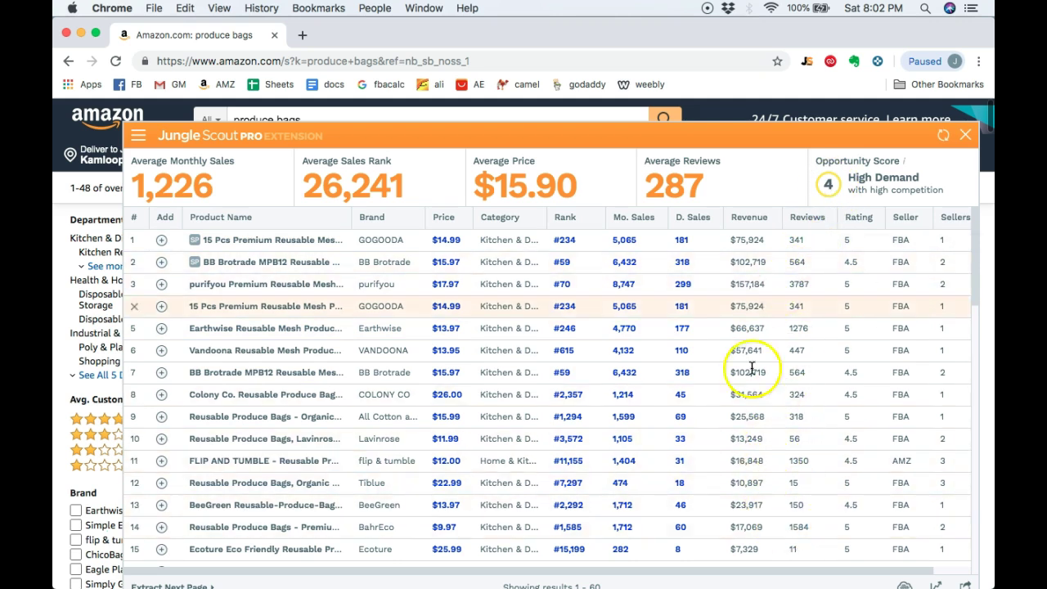
scroll(760, 372, down, 5)
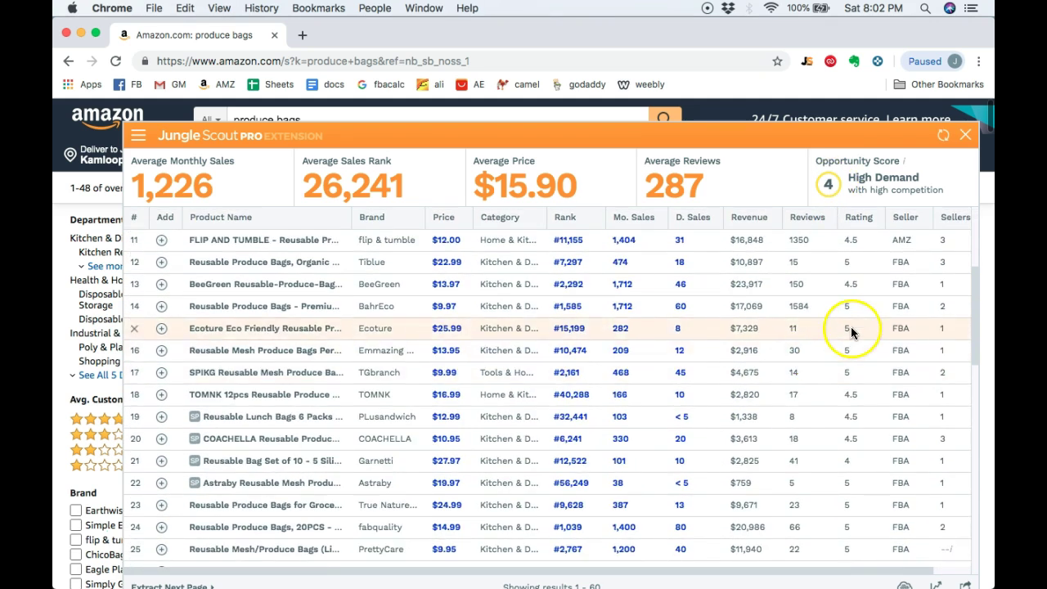
scroll(851, 329, up, 5)
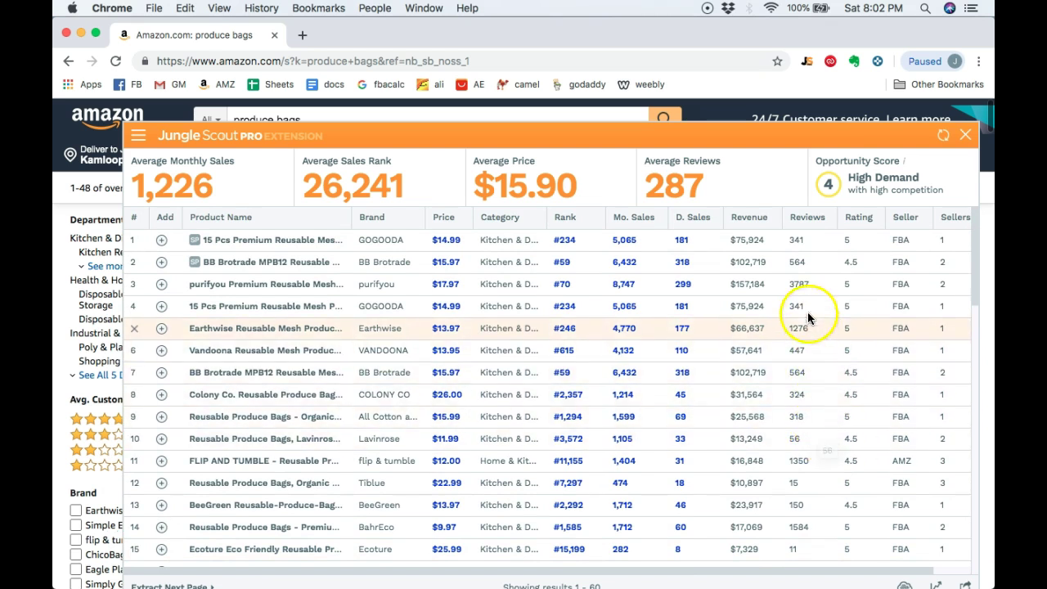
scroll(805, 439, down, 3)
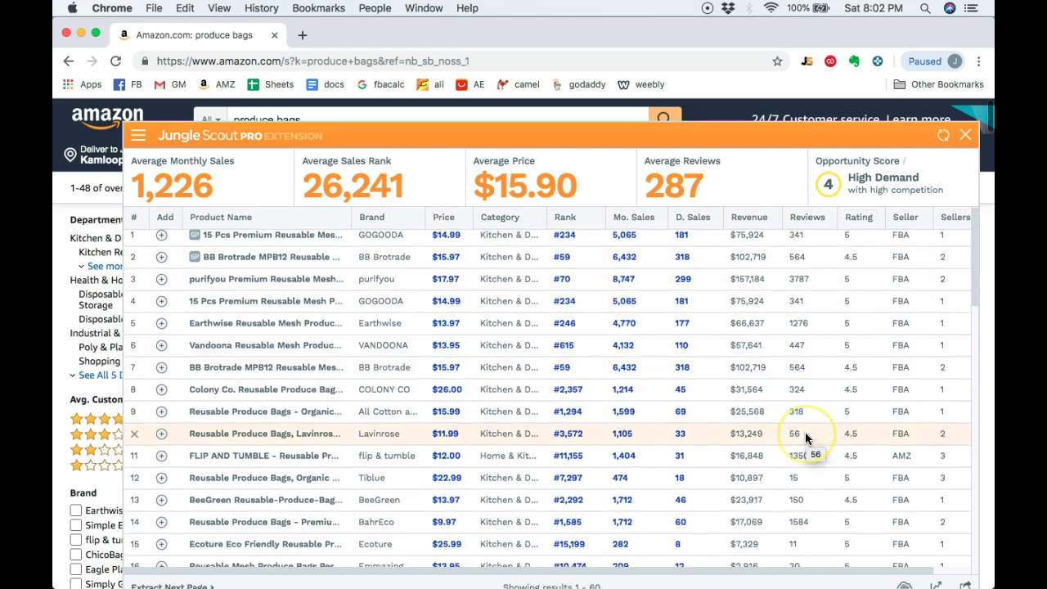
scroll(806, 439, down, 4)
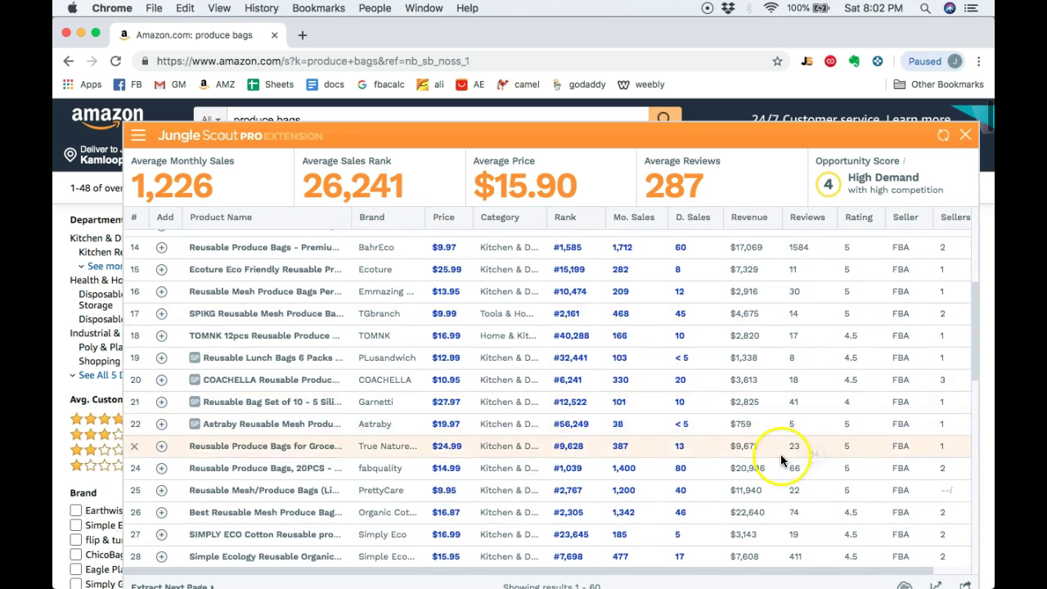
scroll(526, 374, down, 4)
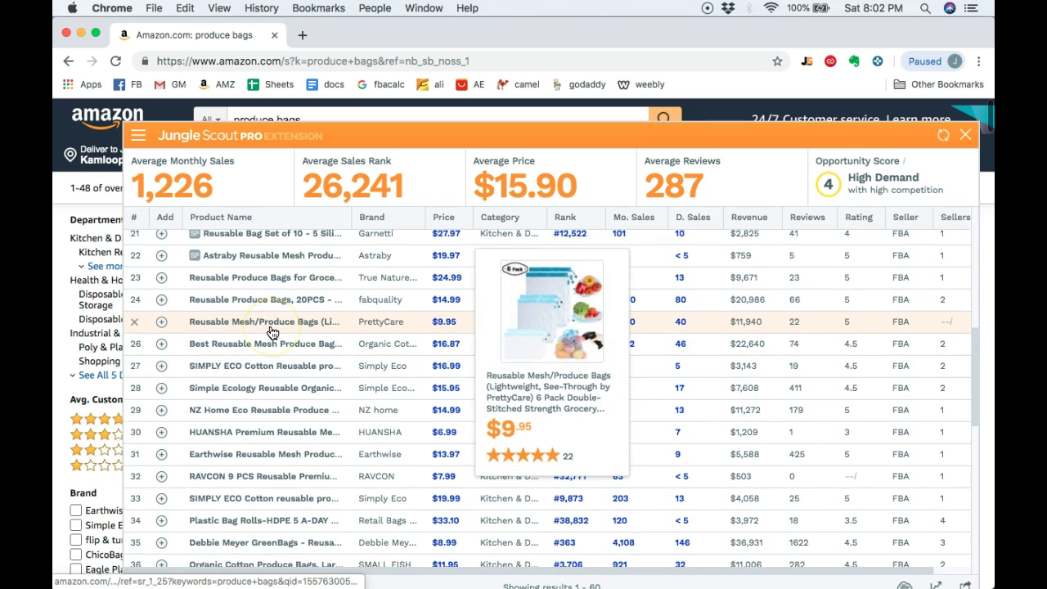
mouse_move(268, 342)
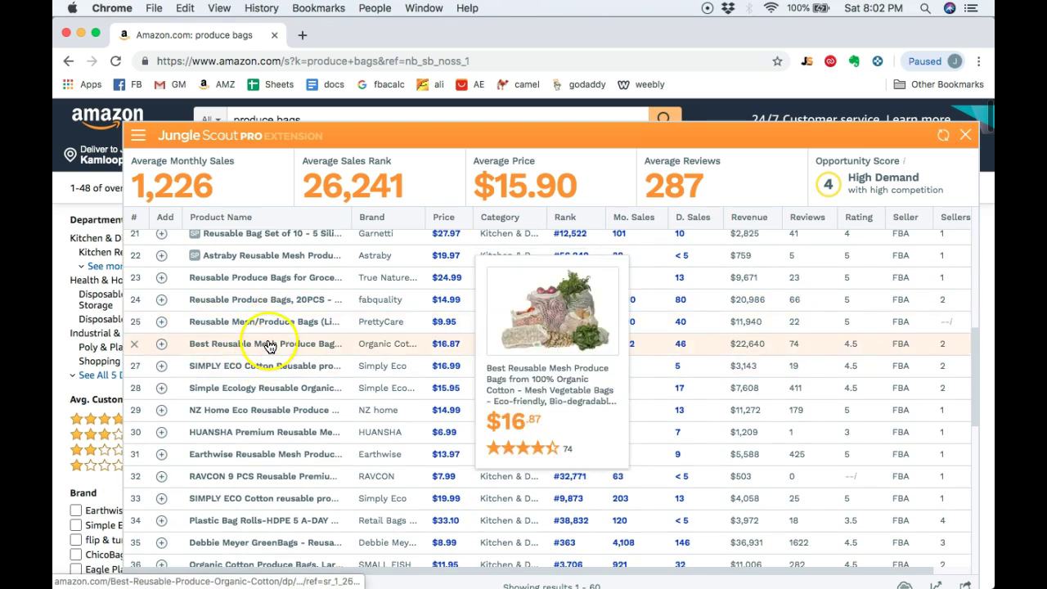
mouse_move(272, 376)
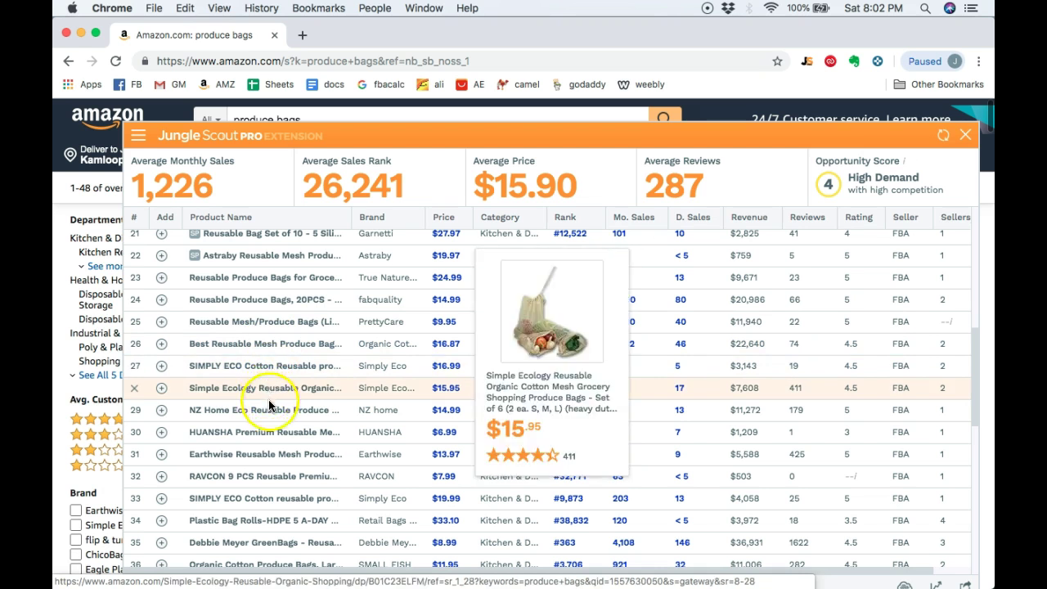
mouse_move(271, 416)
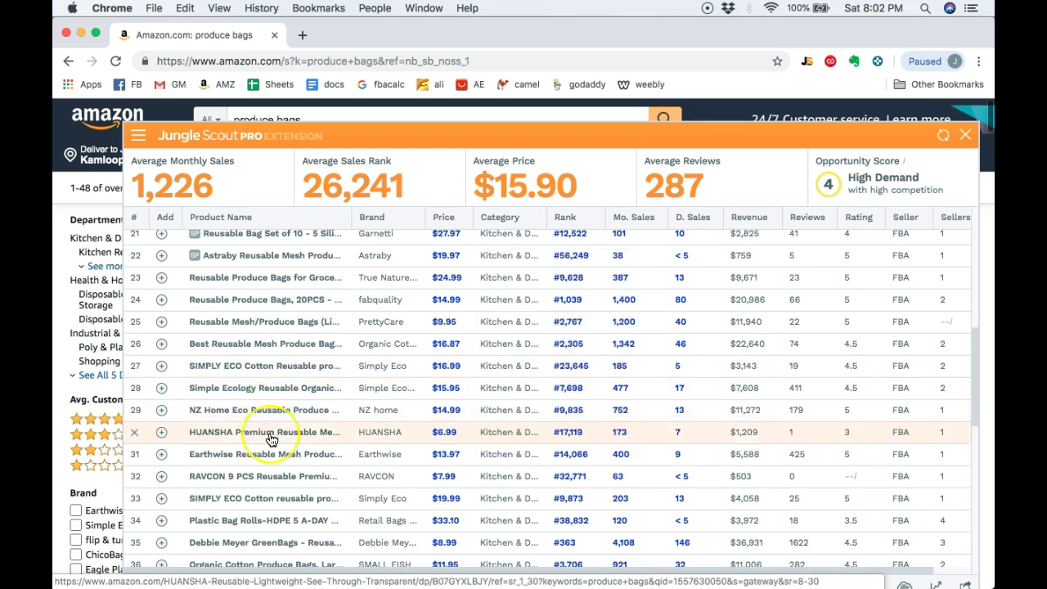
mouse_move(273, 440)
click(272, 458)
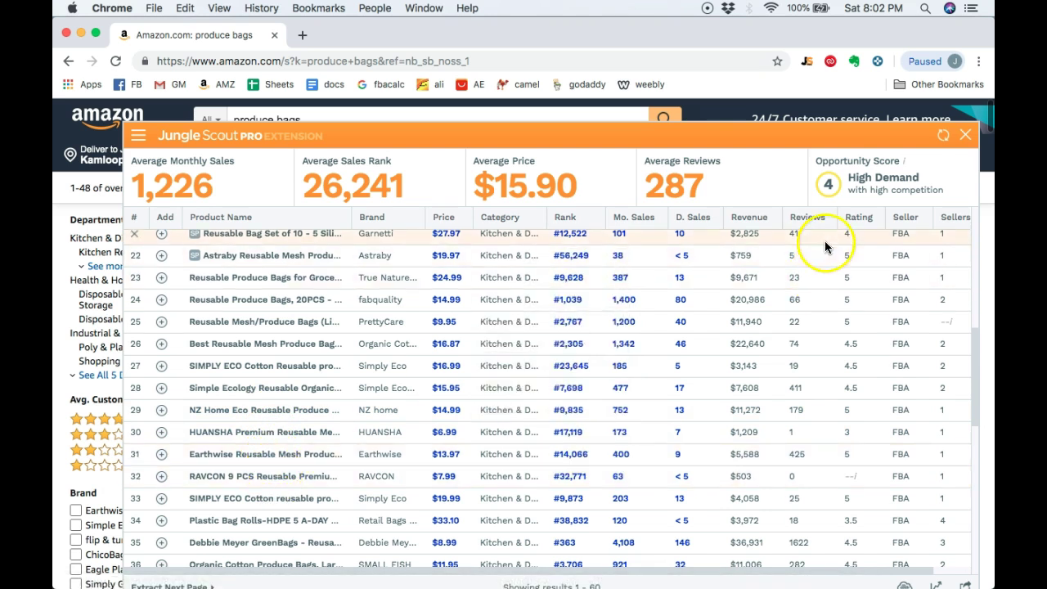
scroll(814, 335, up, 5)
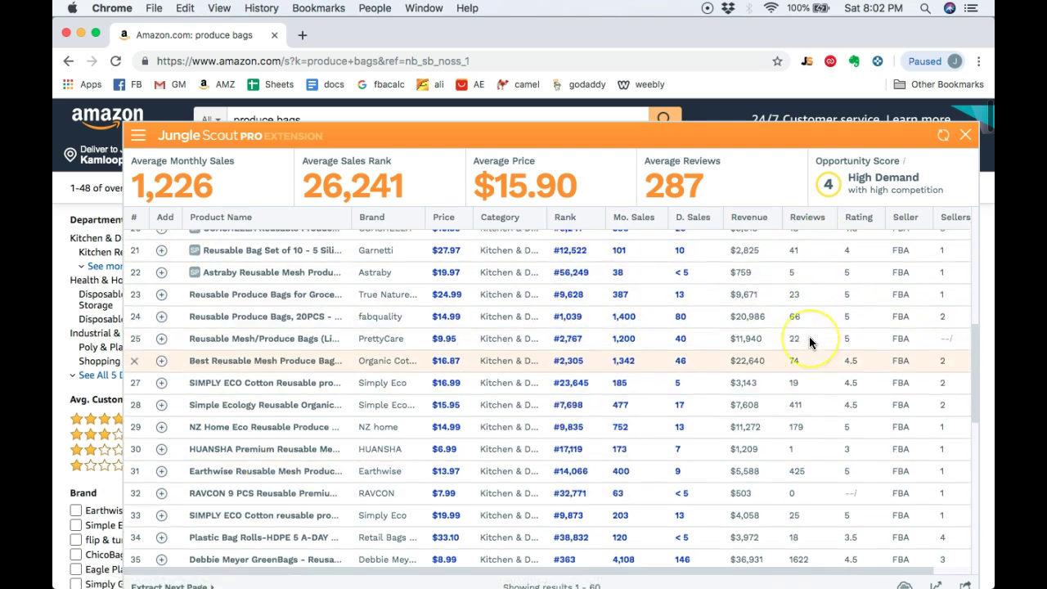
scroll(809, 342, up, 7)
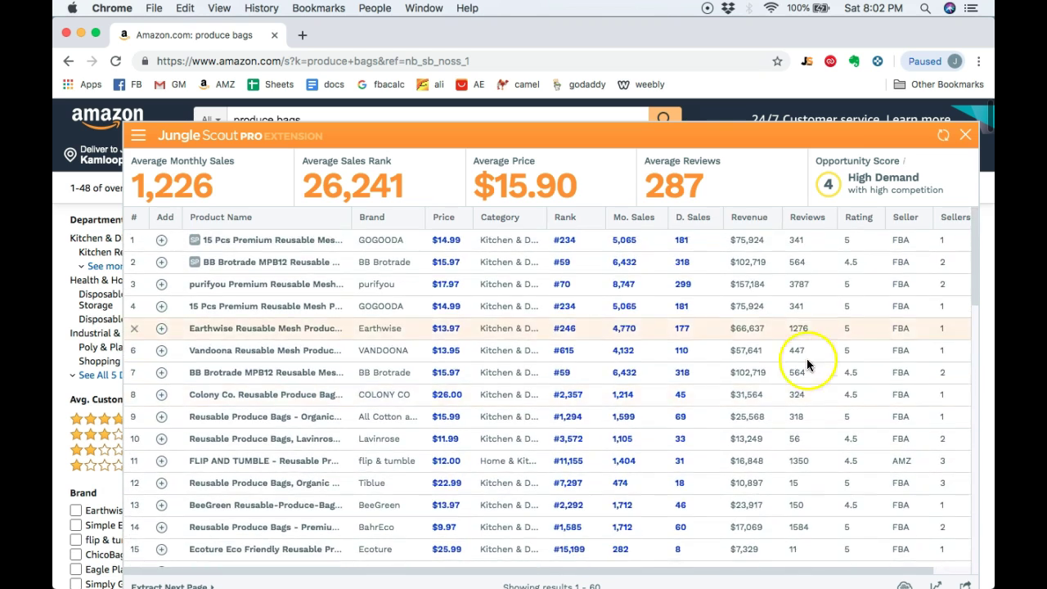
scroll(835, 454, down, 8)
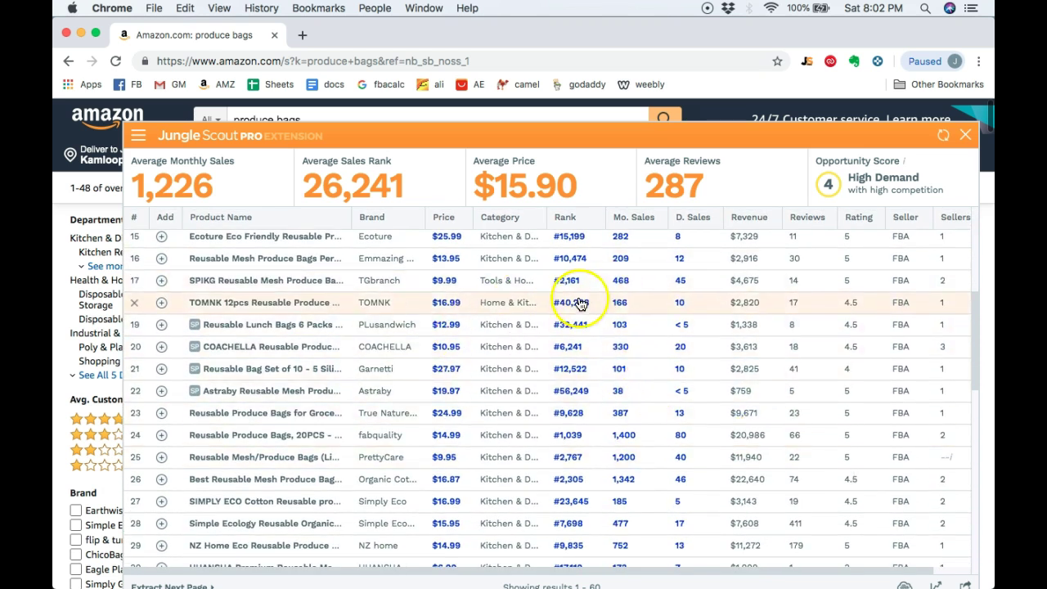
scroll(579, 302, up, 1)
scroll(579, 302, up, 8)
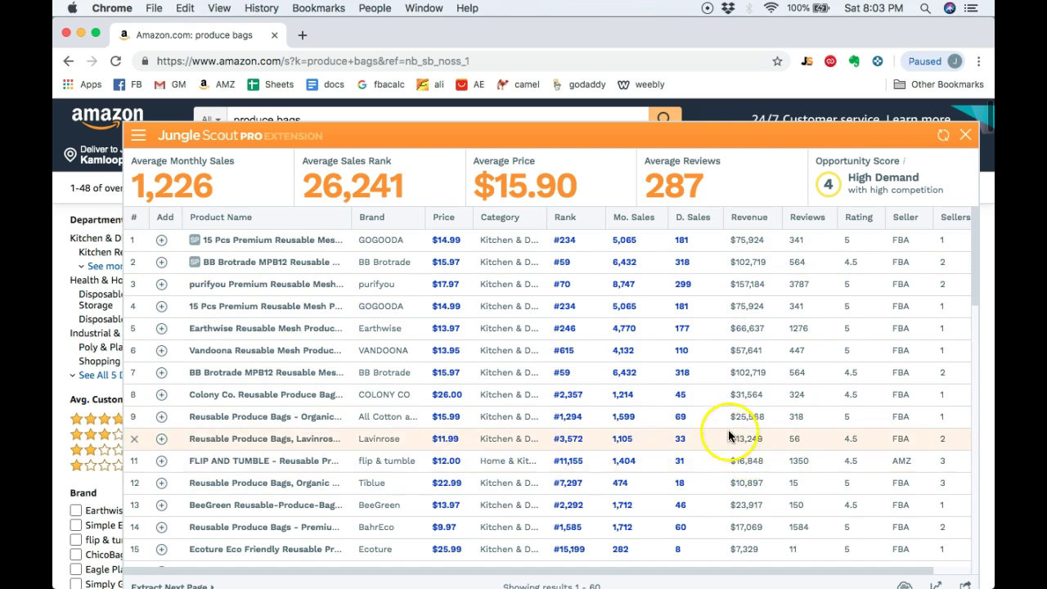
scroll(339, 441, down, 5)
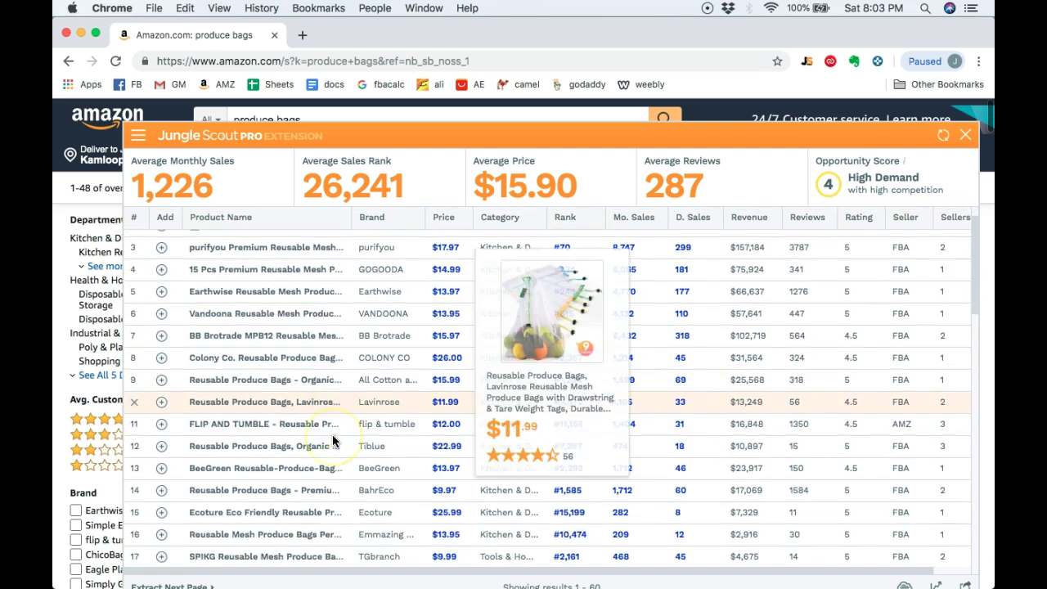
scroll(348, 407, down, 8)
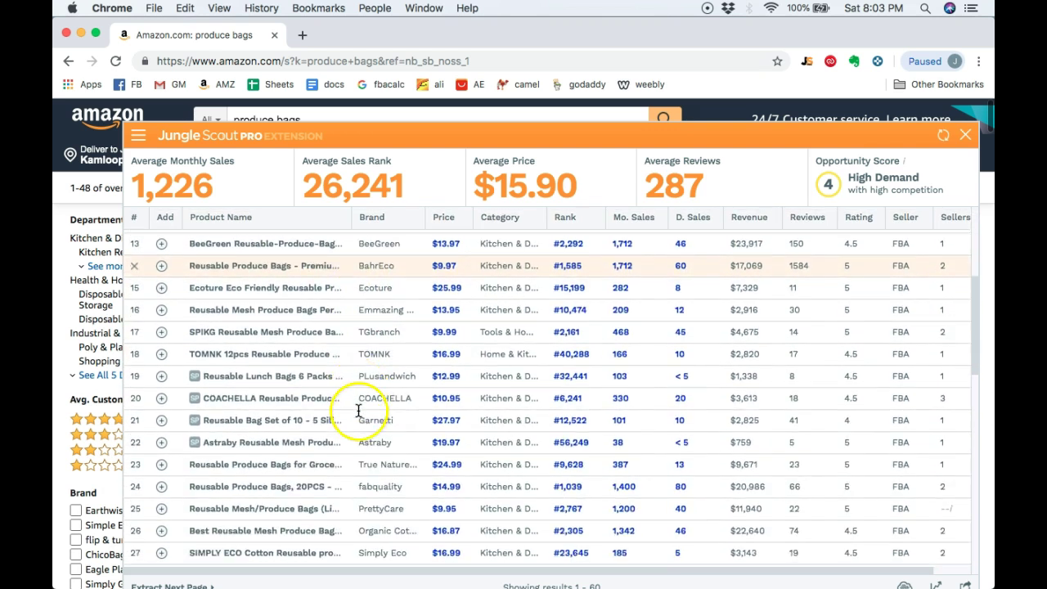
scroll(504, 376, down, 3)
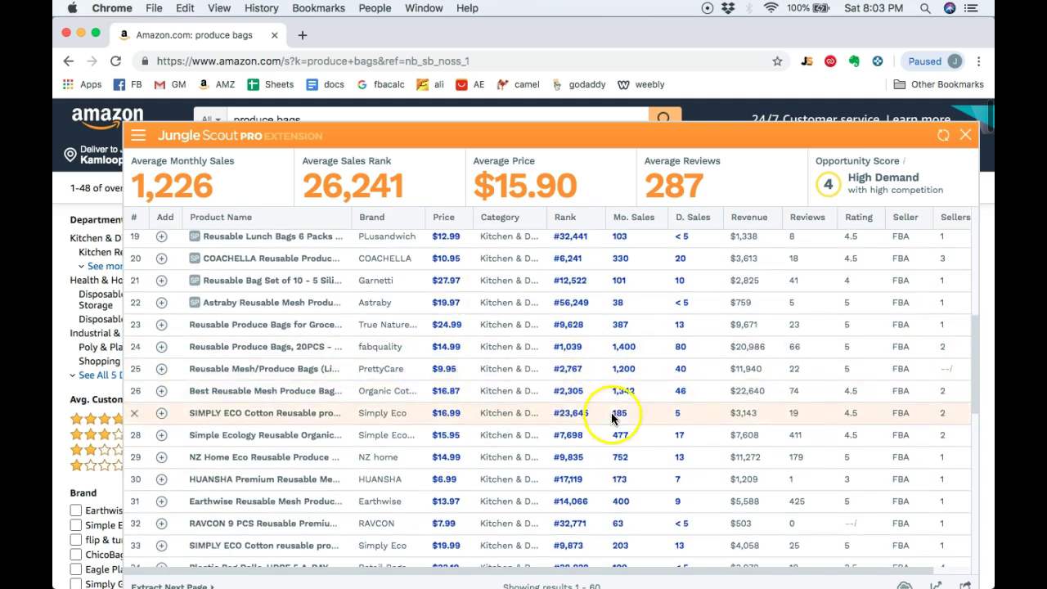
scroll(548, 409, down, 2)
scroll(555, 382, down, 10)
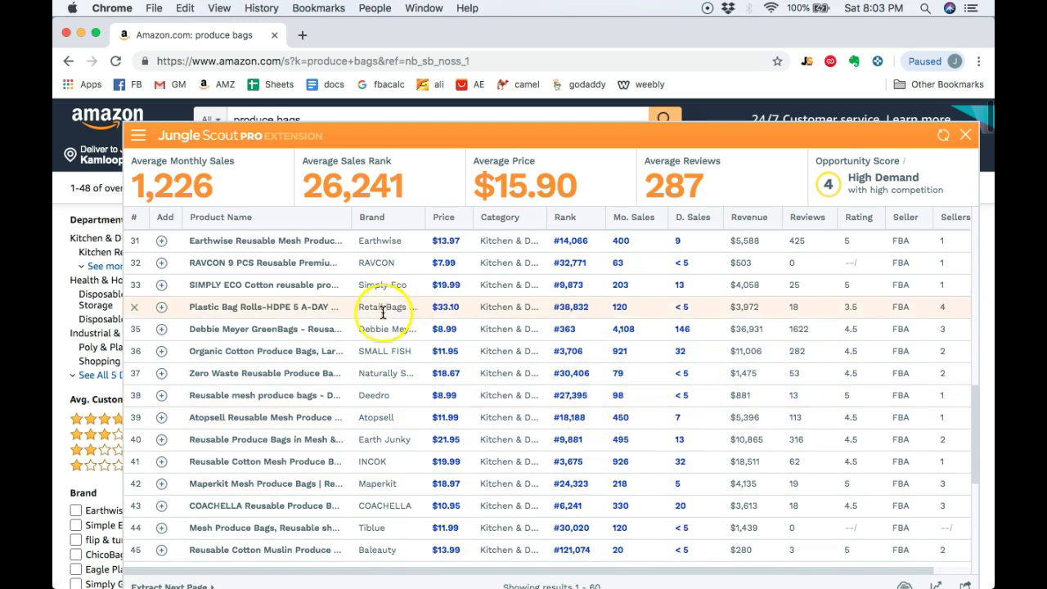
- Preview the Atopsell, Earth Junky, INCOK, Maperkit and COACHELLA listings in the table
mouse_move(303, 401)
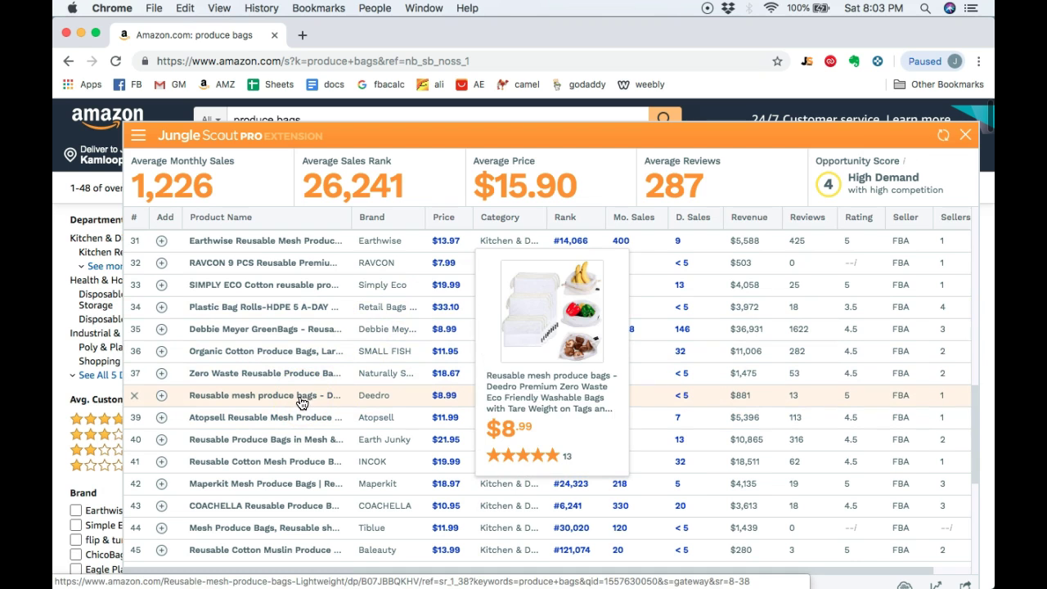
click(288, 419)
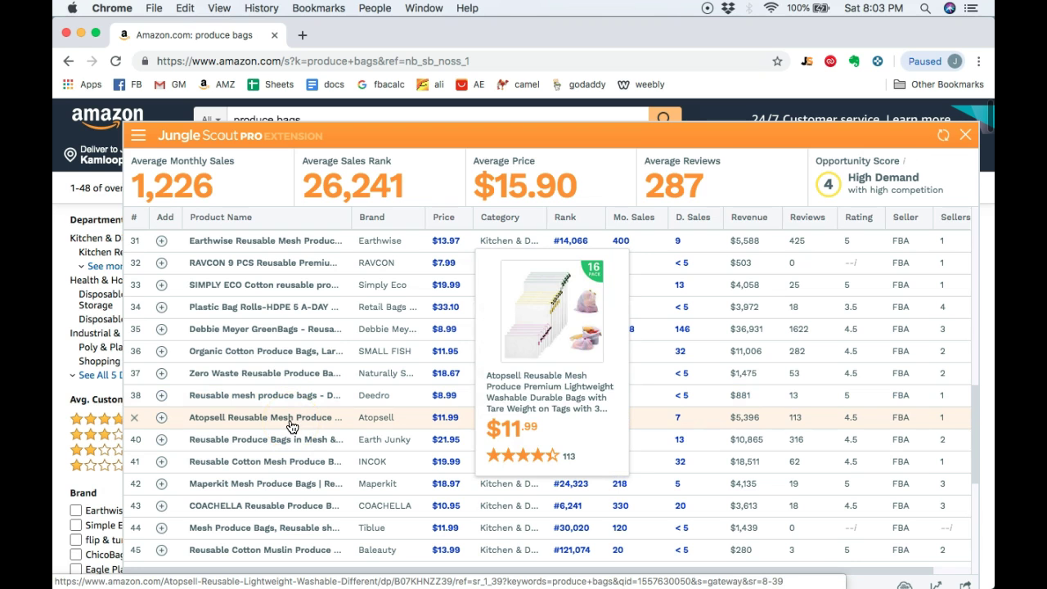
click(287, 441)
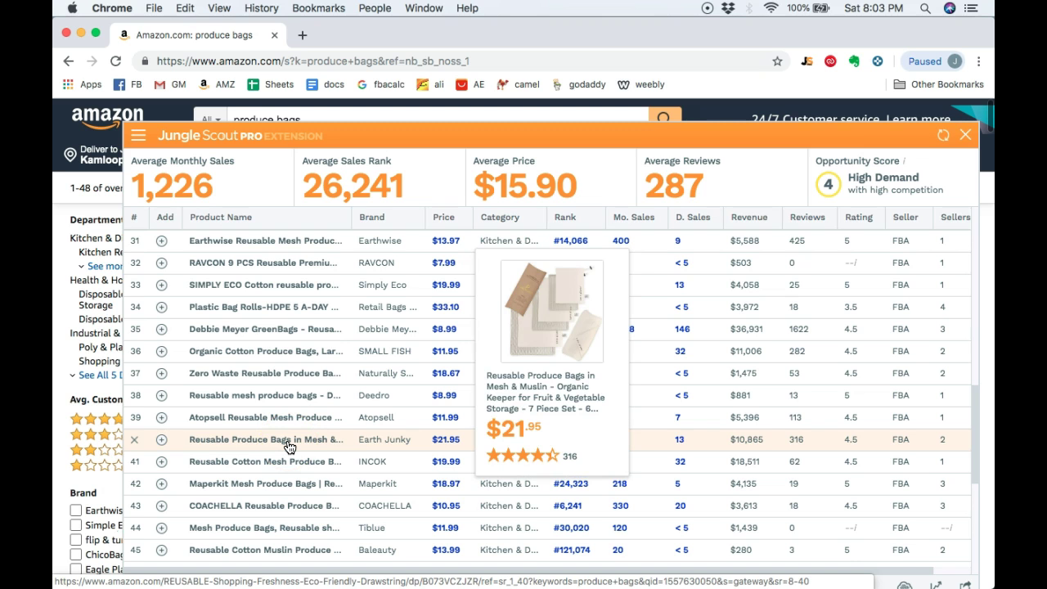
click(289, 465)
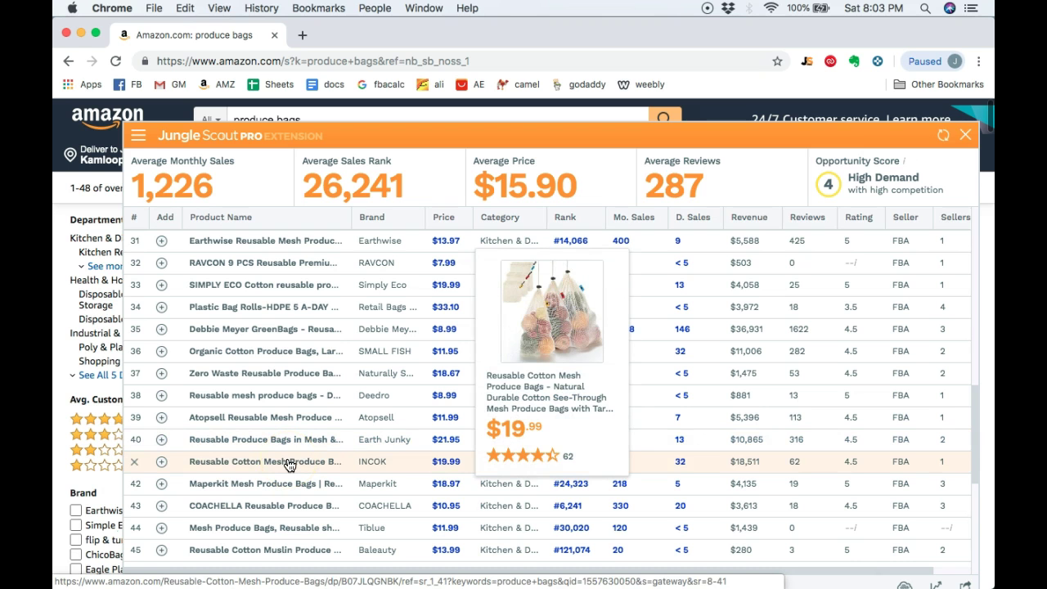
click(280, 484)
click(282, 489)
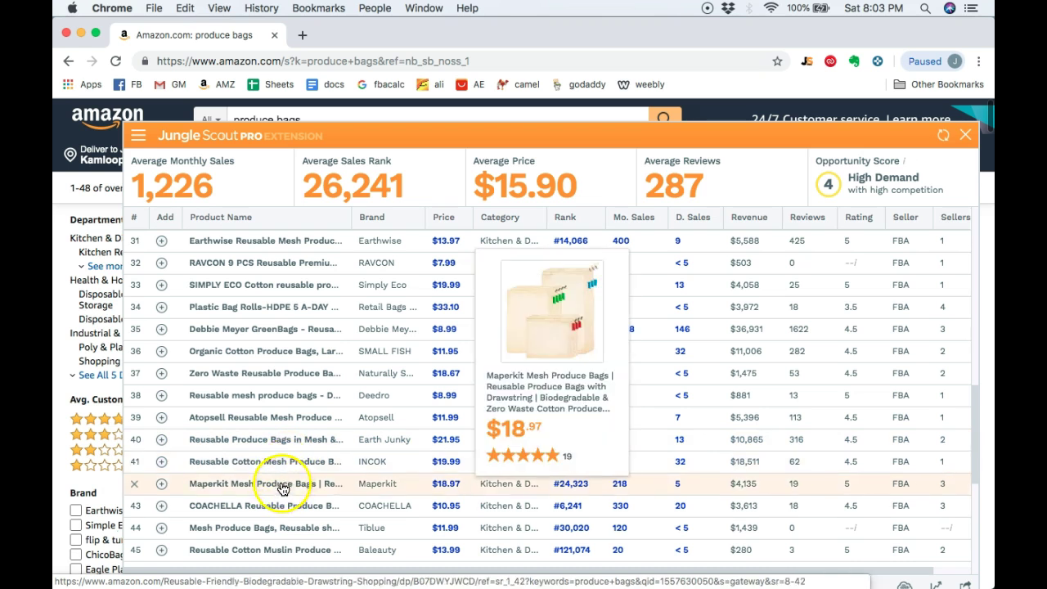
click(279, 505)
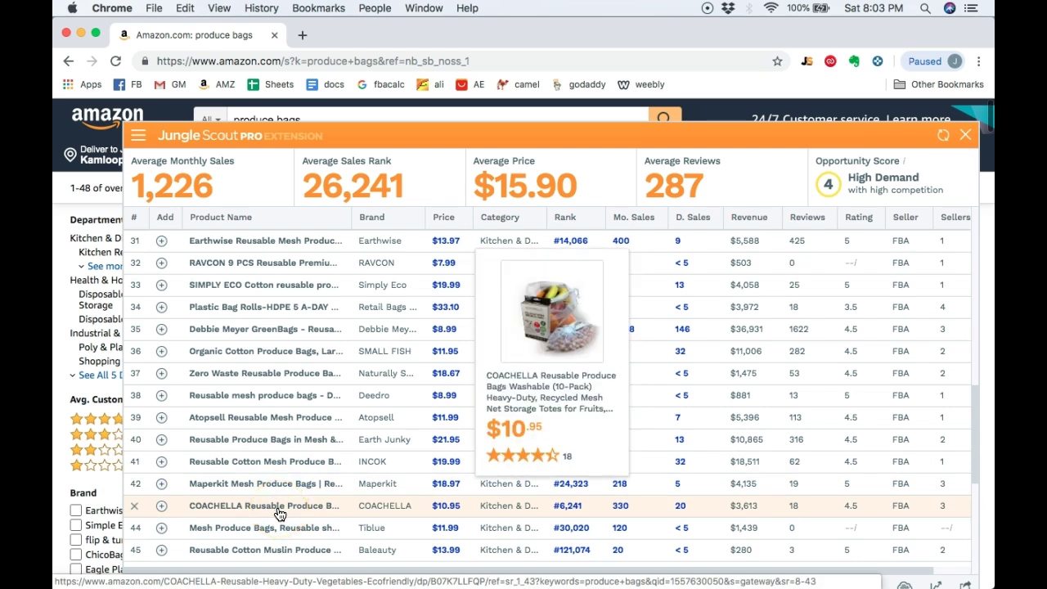
- Re-preview Earth Junky, then preview the Tiblue mesh bags and the rows below it
scroll(279, 513, up, 1)
scroll(316, 428, down, 4)
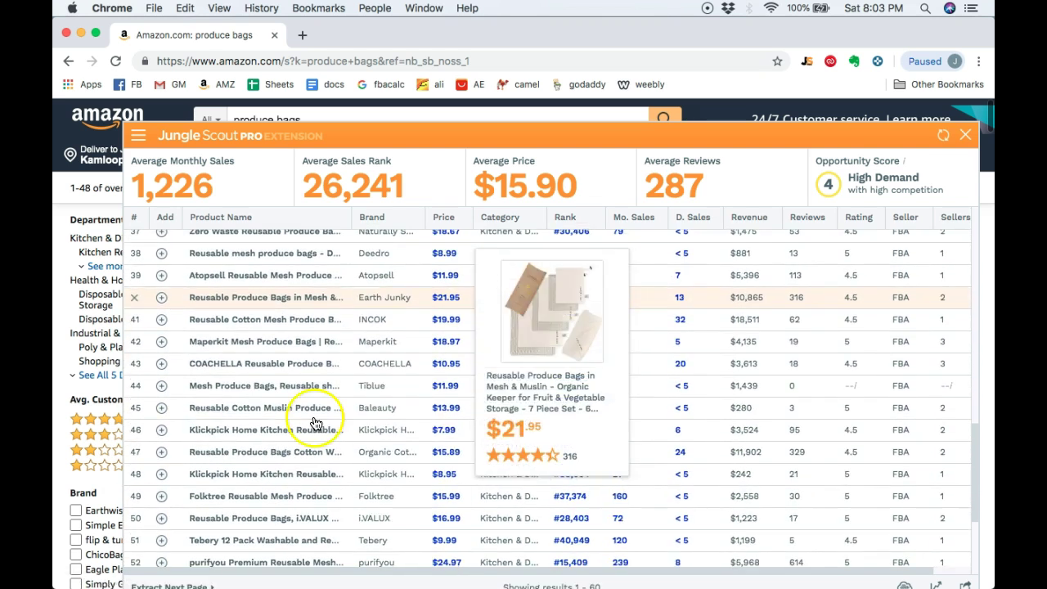
click(342, 303)
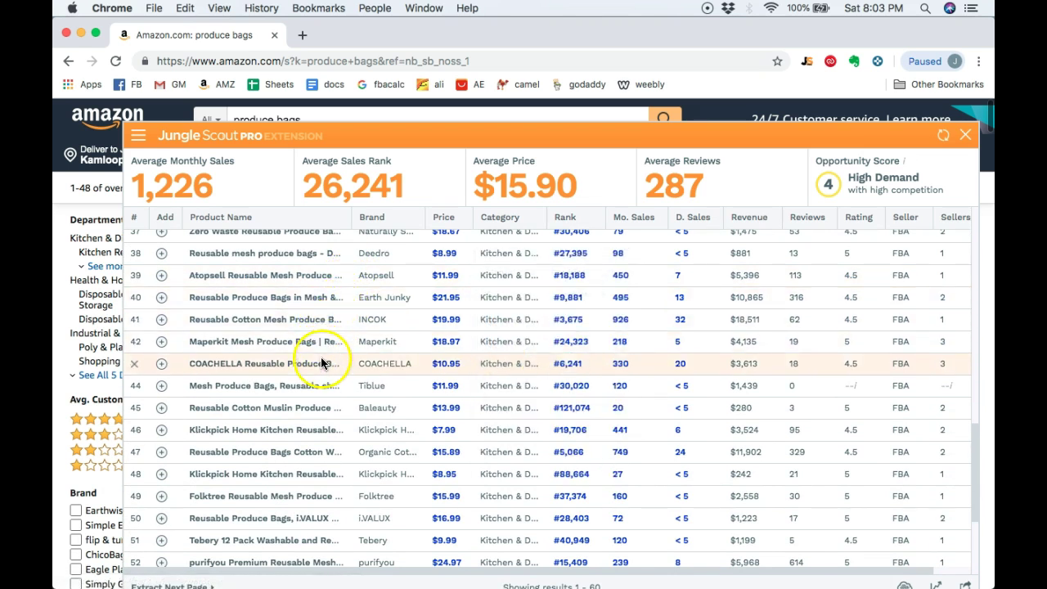
mouse_move(323, 364)
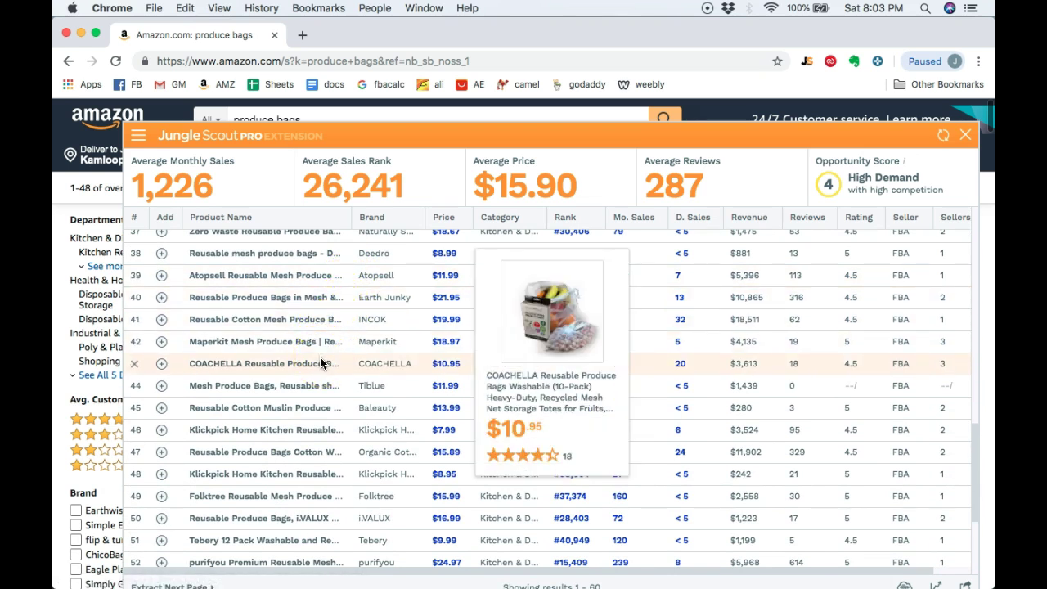
click(314, 388)
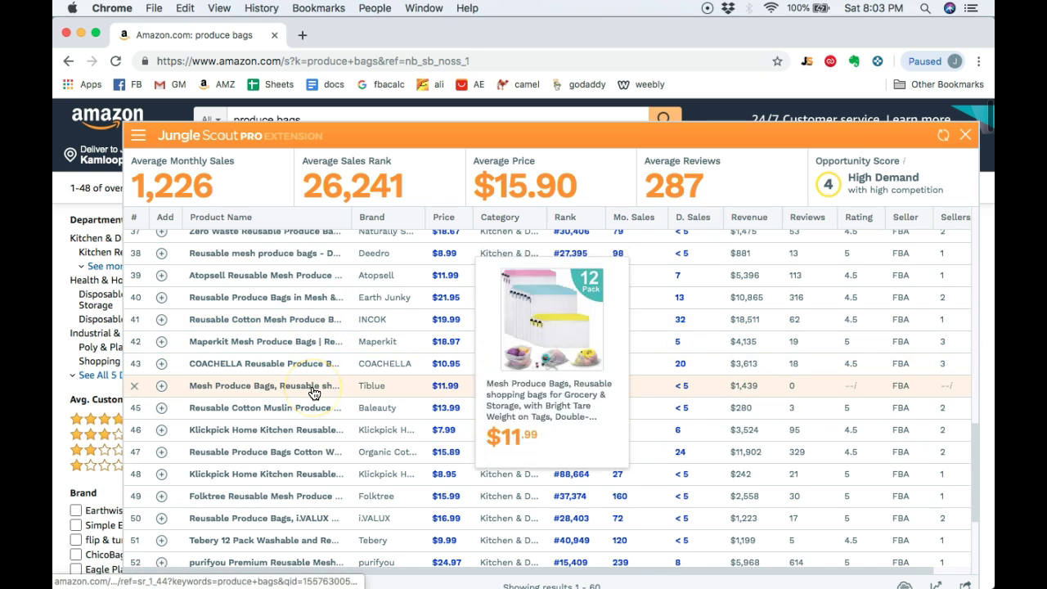
mouse_move(307, 415)
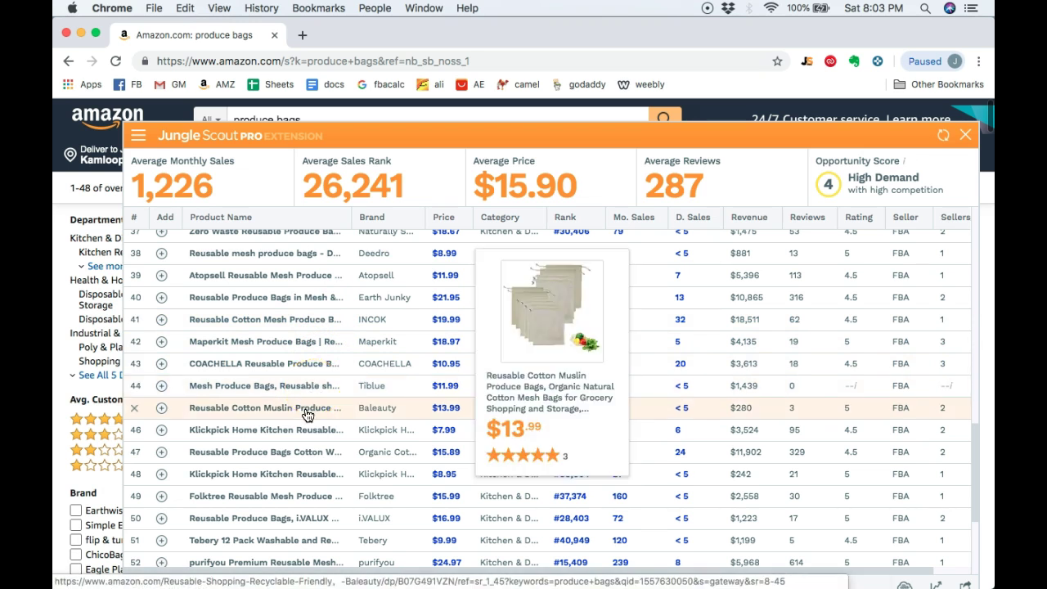
mouse_move(303, 435)
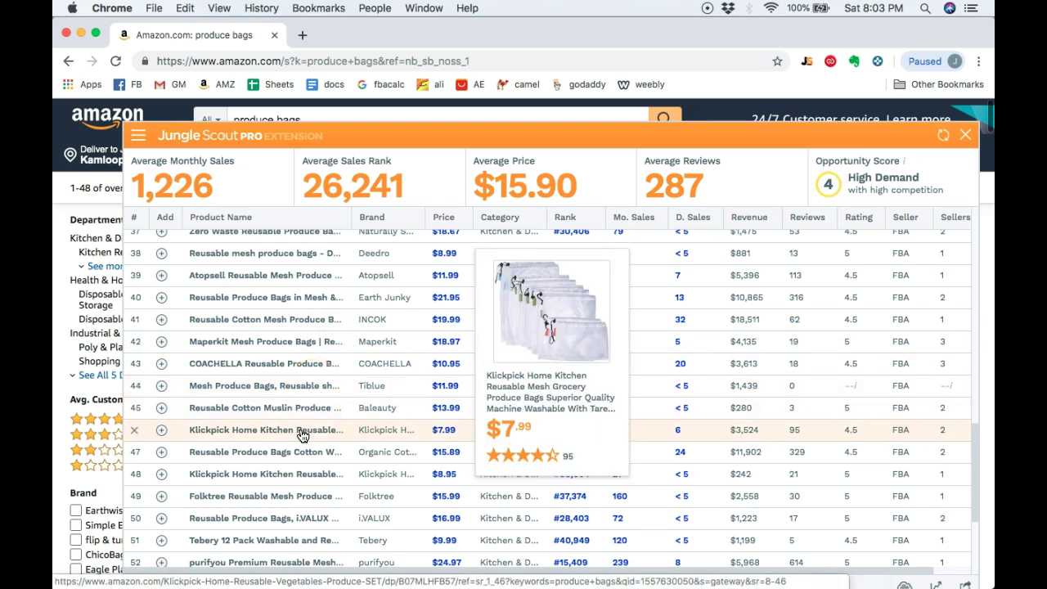
mouse_move(294, 459)
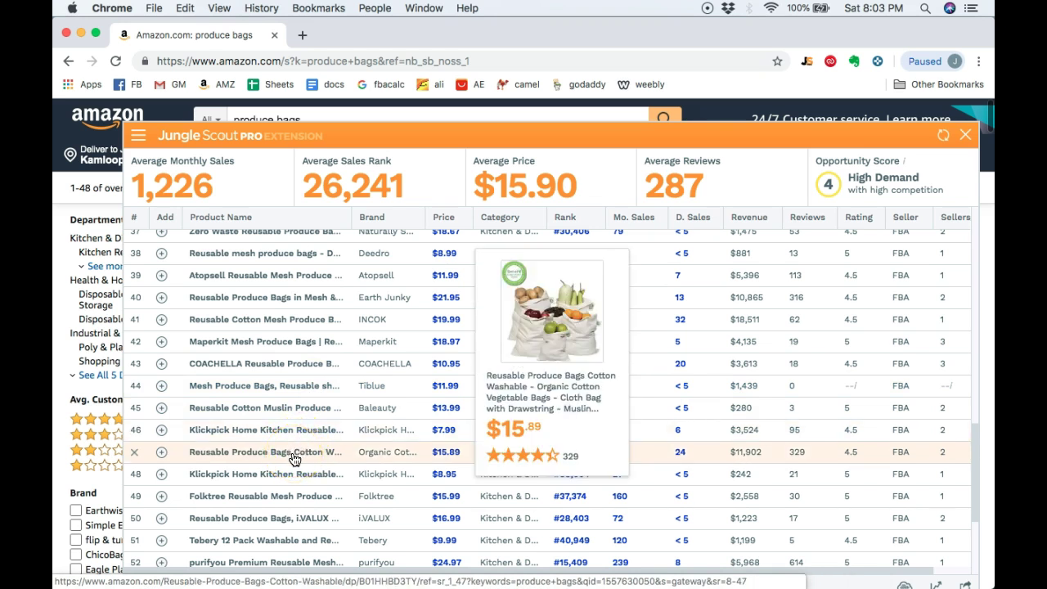
scroll(294, 459, down, 4)
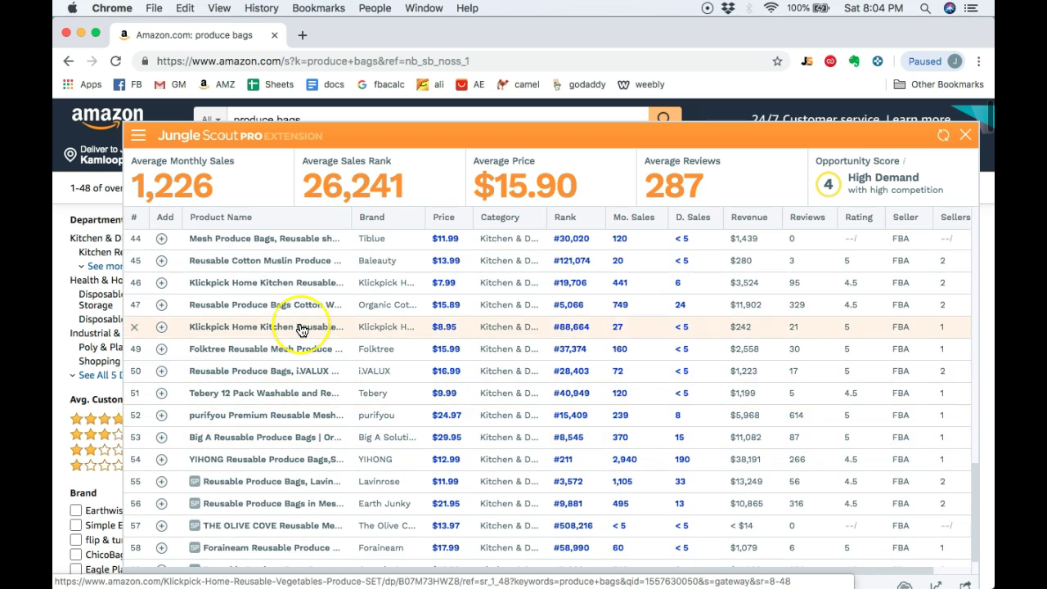
mouse_move(301, 329)
mouse_move(292, 354)
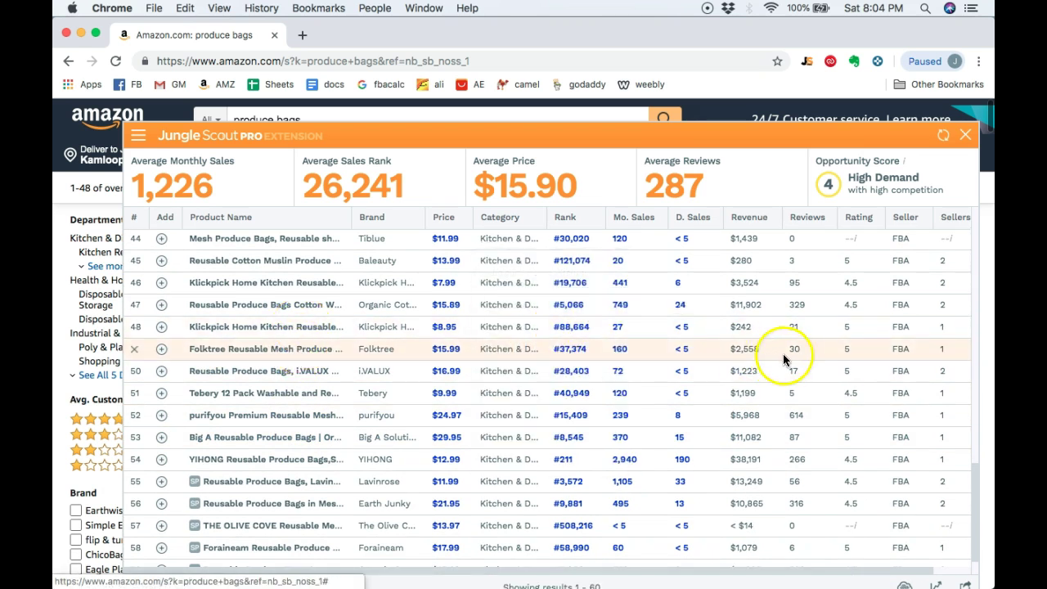
- Scroll the Jungle Scout table back up to the top sellers near 6,432 monthly sales
scroll(665, 304, up, 2)
scroll(703, 304, up, 2)
scroll(777, 286, down, 1)
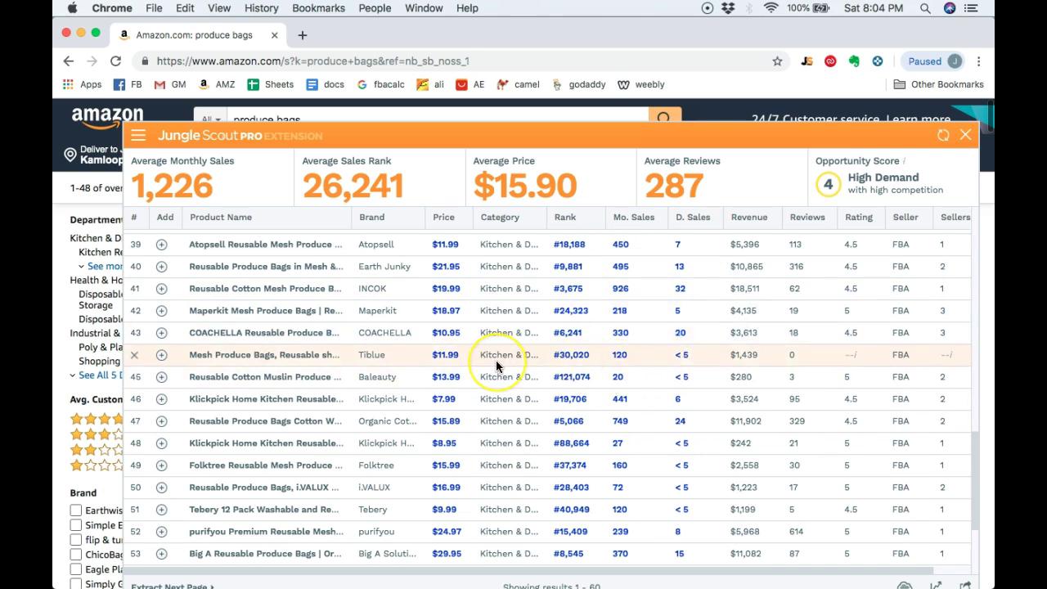
scroll(495, 364, up, 5)
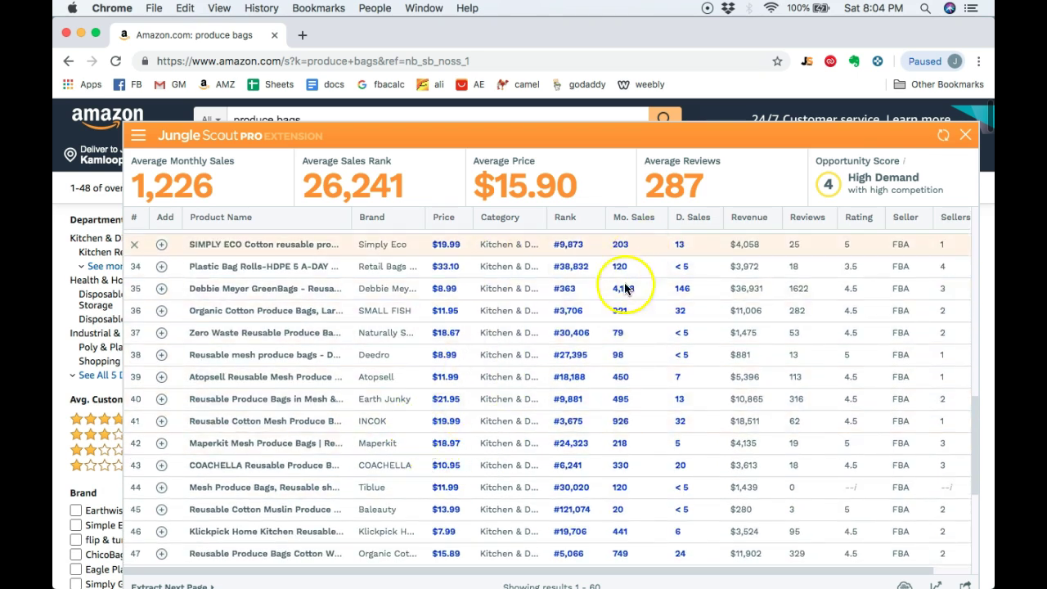
scroll(609, 331, up, 2)
scroll(609, 331, up, 5)
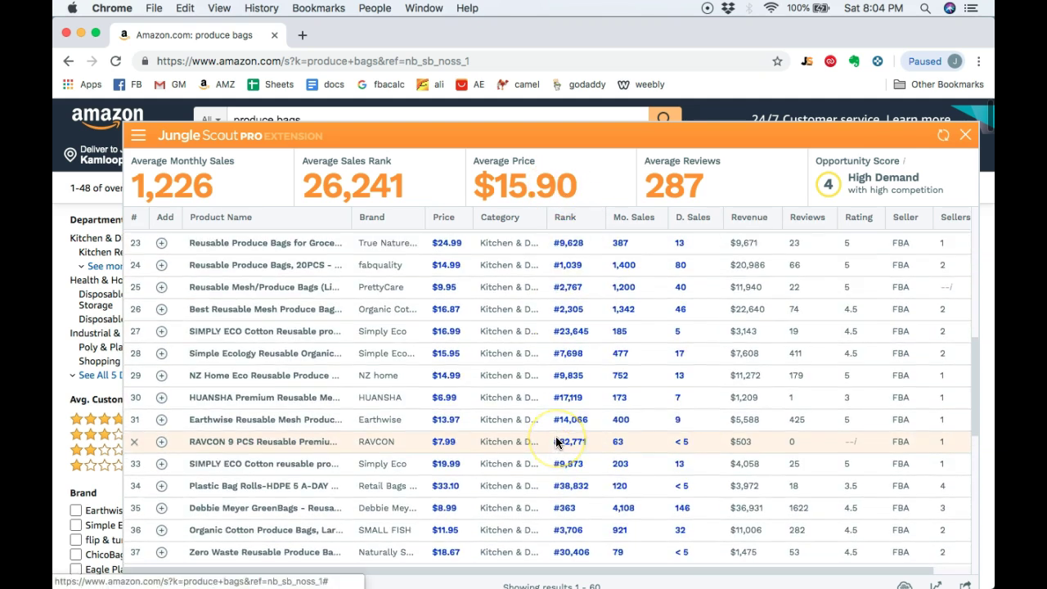
scroll(555, 443, up, 12)
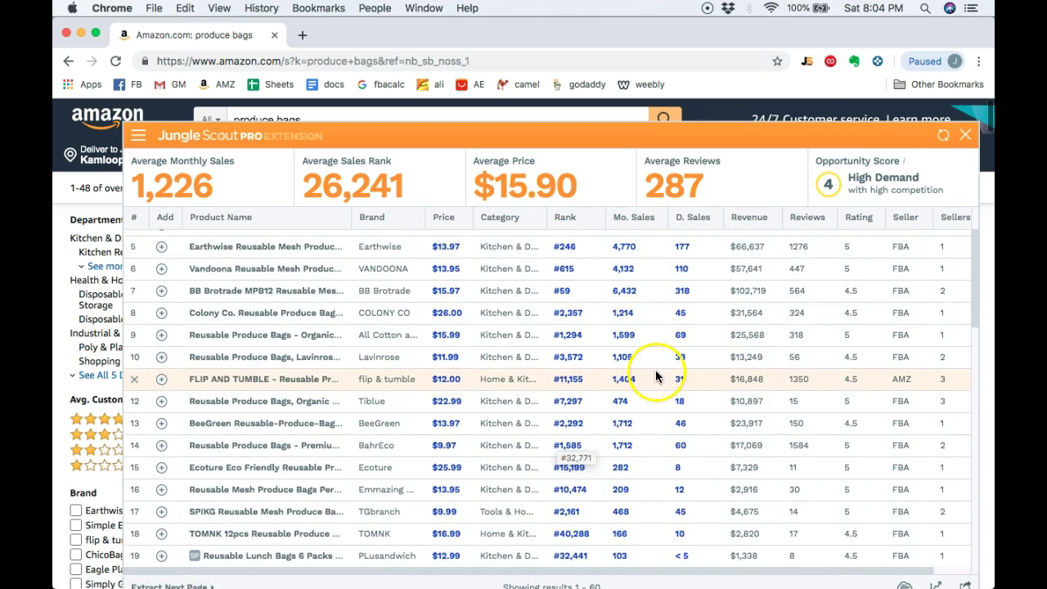
- Close the Jungle Scout overlay and scroll down to the BeeGreen, TOMNK, SPIKG and COACHELLA listings
click(970, 136)
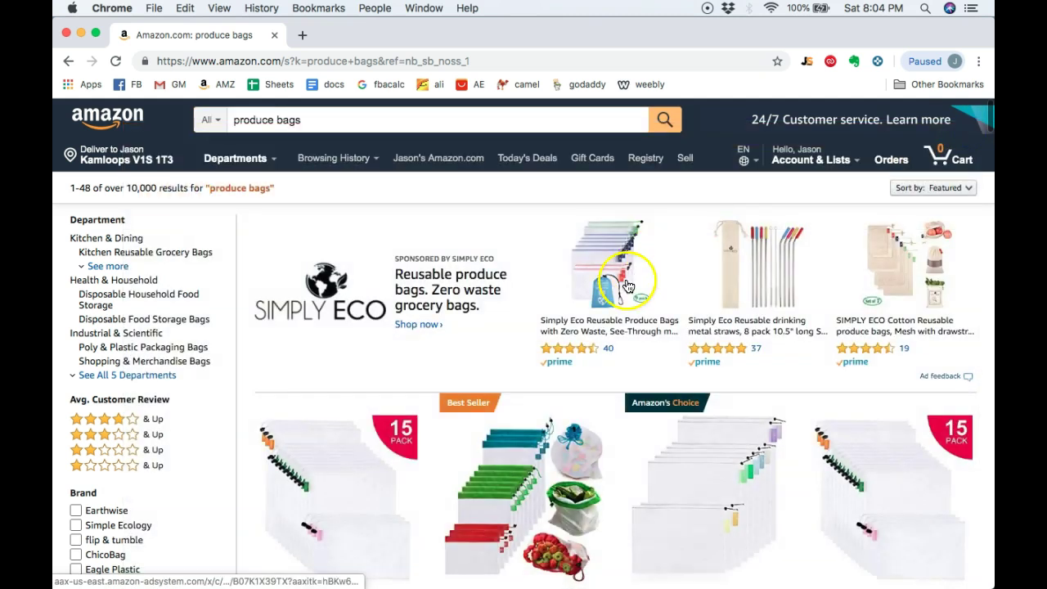
scroll(580, 376, down, 5)
scroll(491, 355, down, 5)
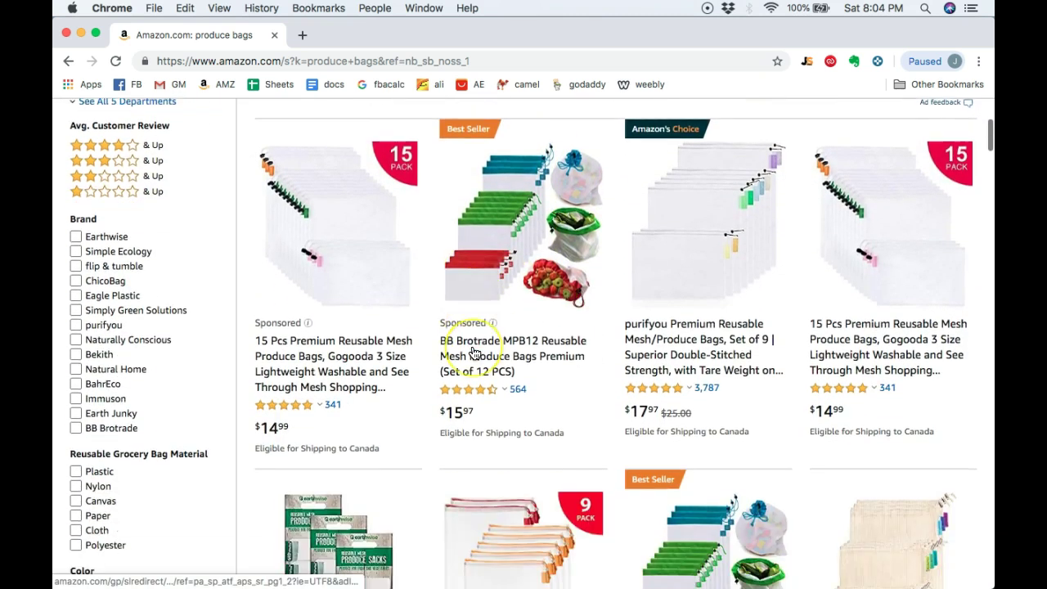
scroll(475, 353, down, 5)
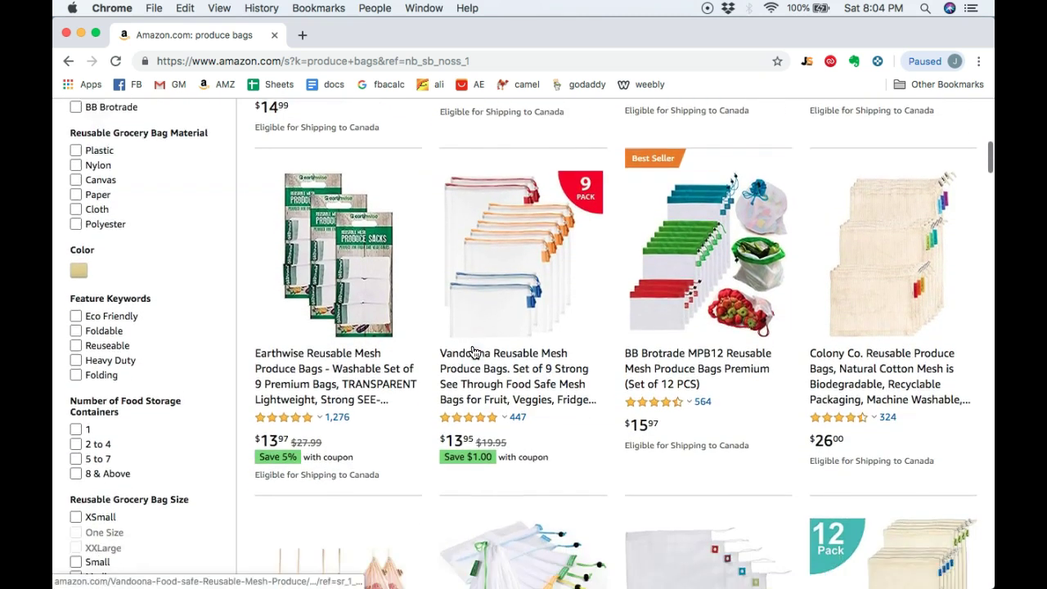
scroll(474, 352, down, 1)
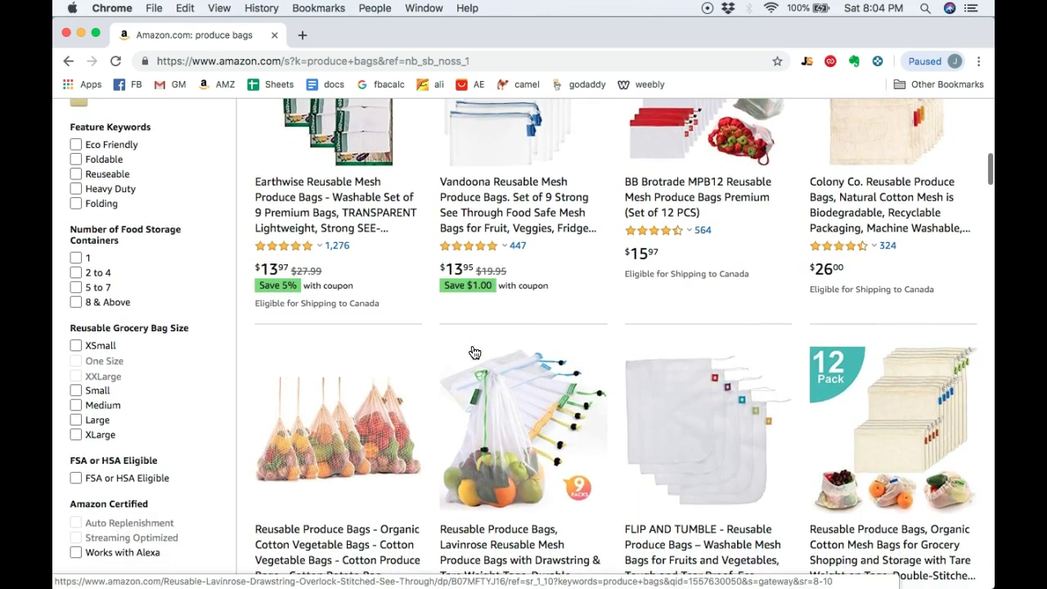
scroll(474, 352, down, 3)
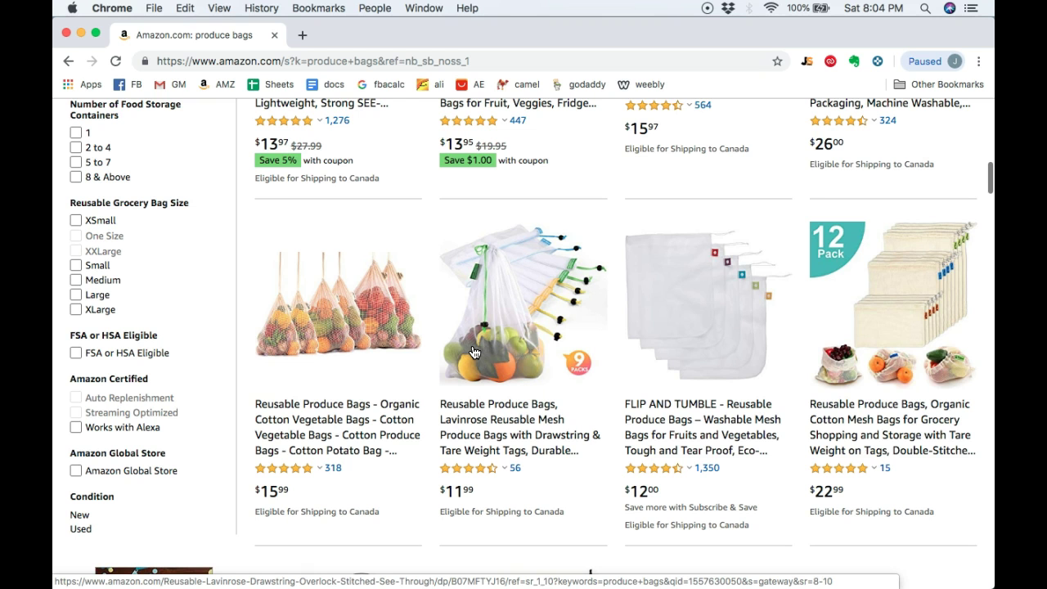
scroll(472, 353, down, 2)
scroll(472, 352, up, 2)
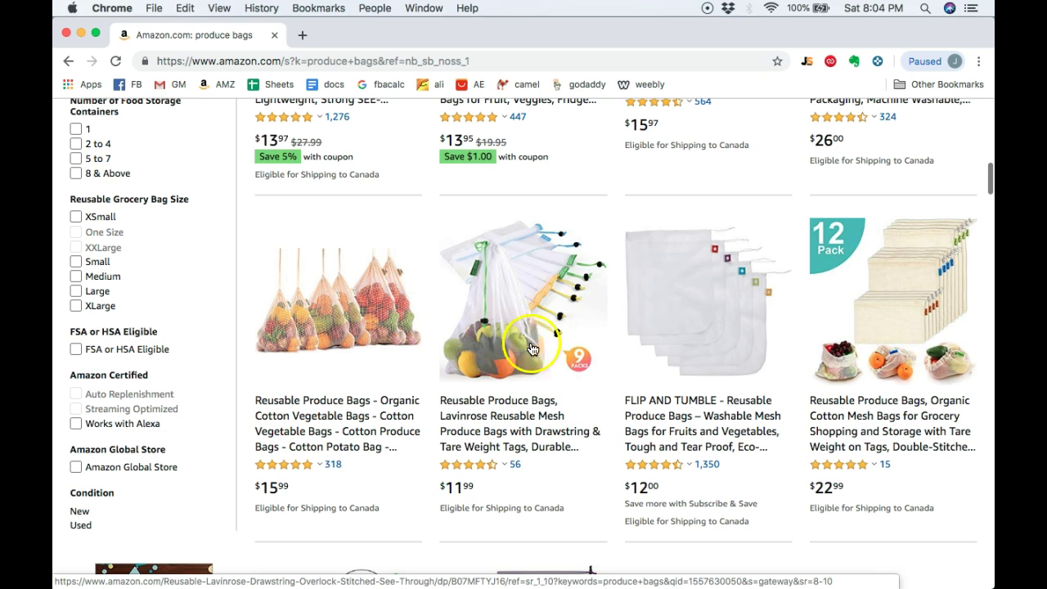
scroll(531, 349, down, 10)
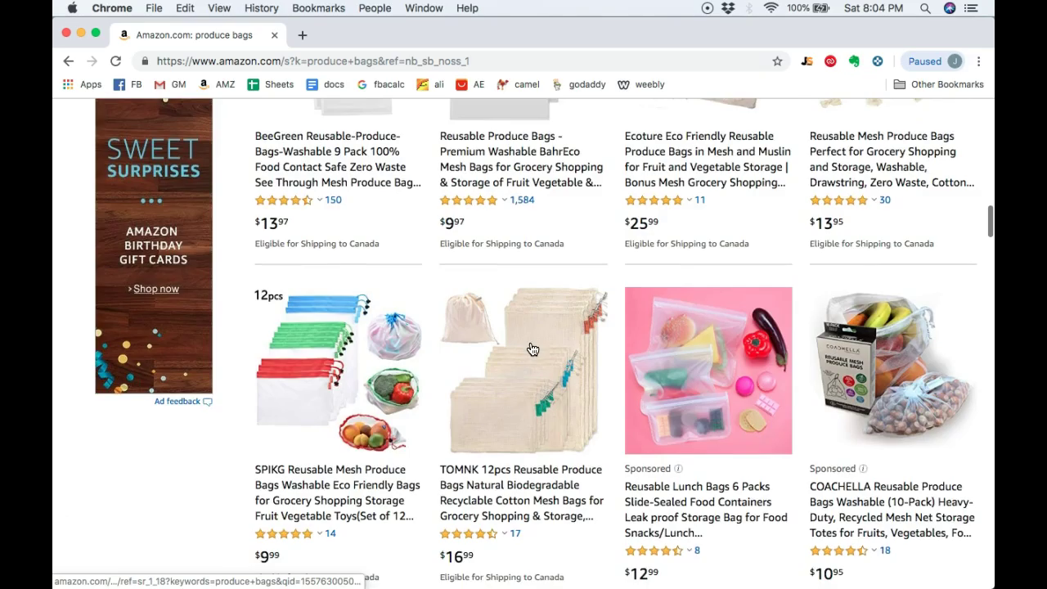
scroll(531, 349, down, 3)
scroll(558, 439, down, 4)
scroll(556, 439, up, 20)
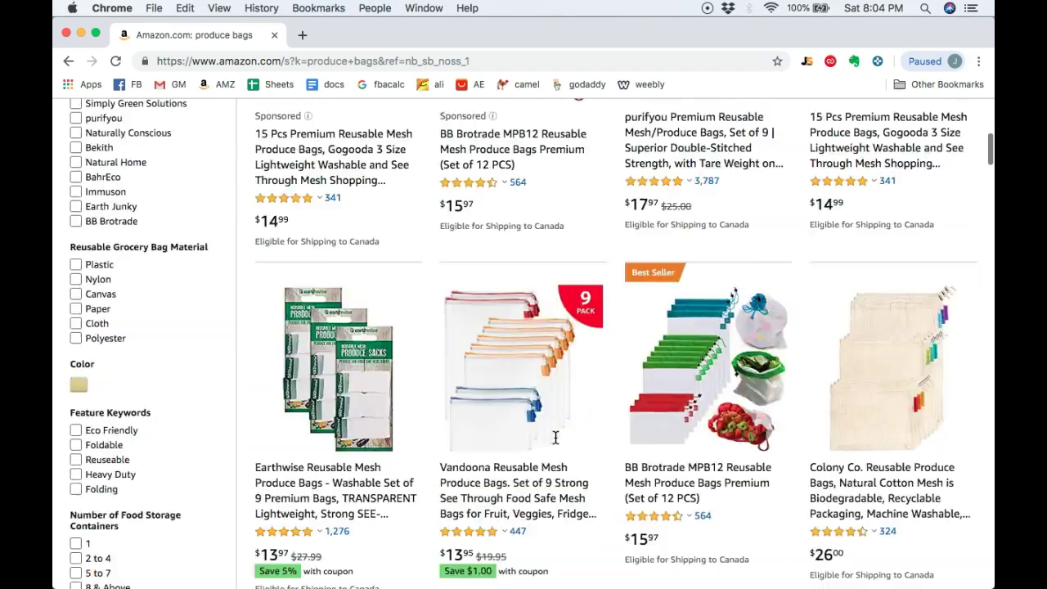
scroll(555, 438, down, 15)
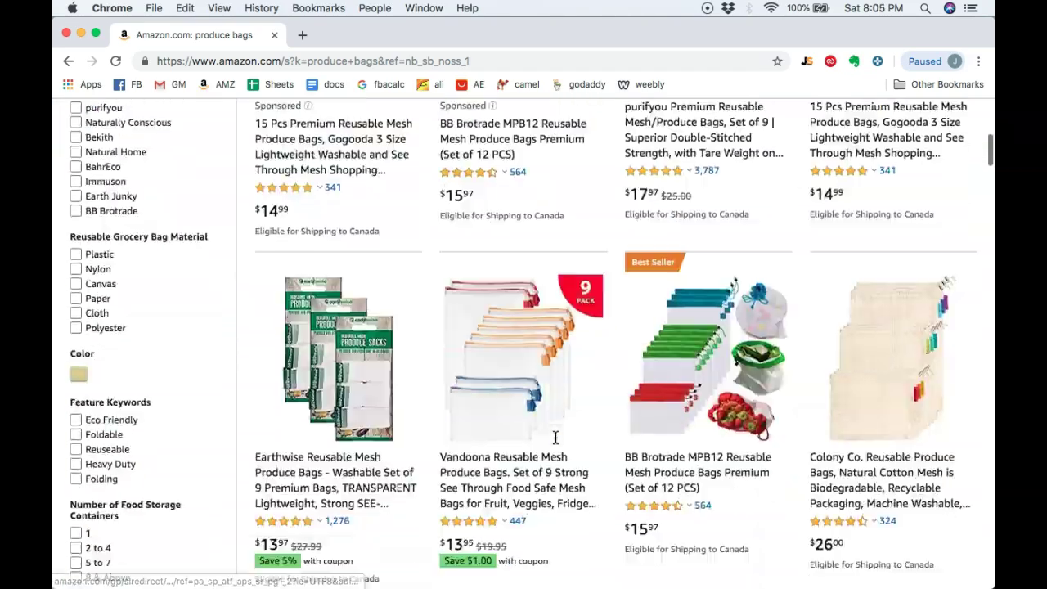
scroll(556, 438, down, 10)
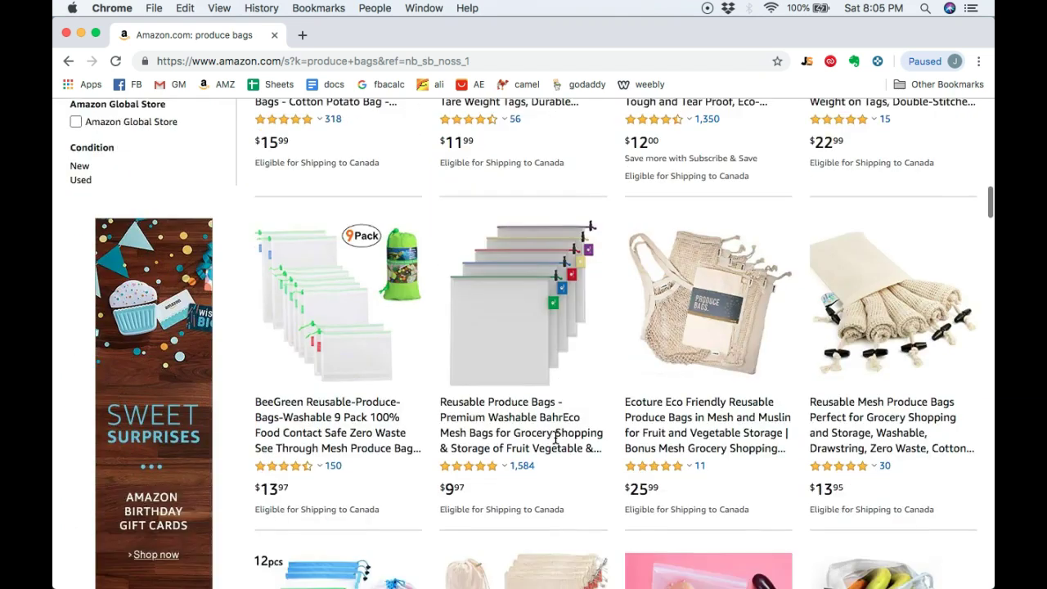
scroll(606, 372, down, 4)
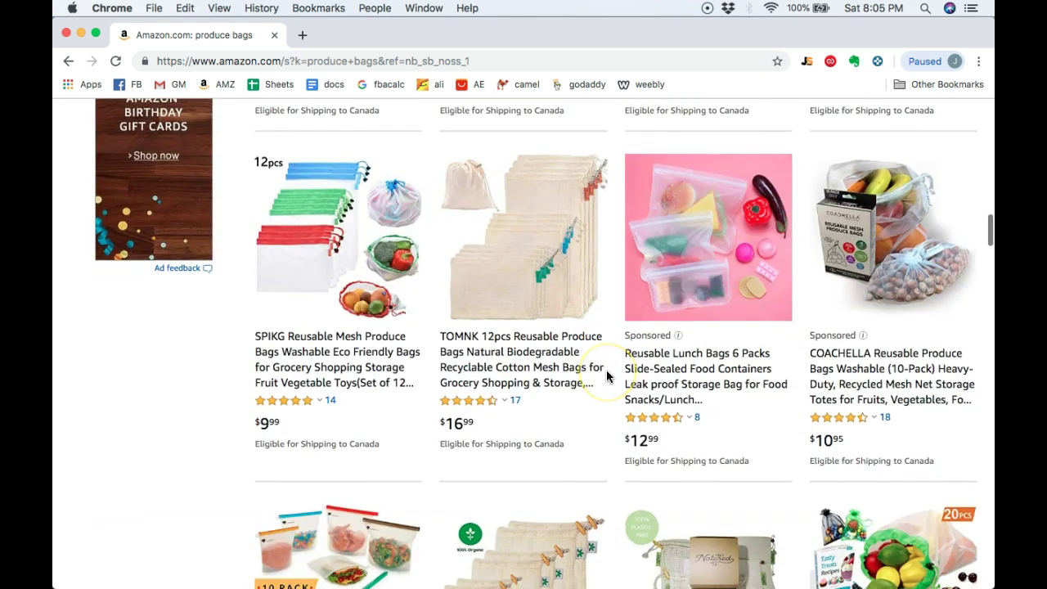
scroll(603, 390, up, 2)
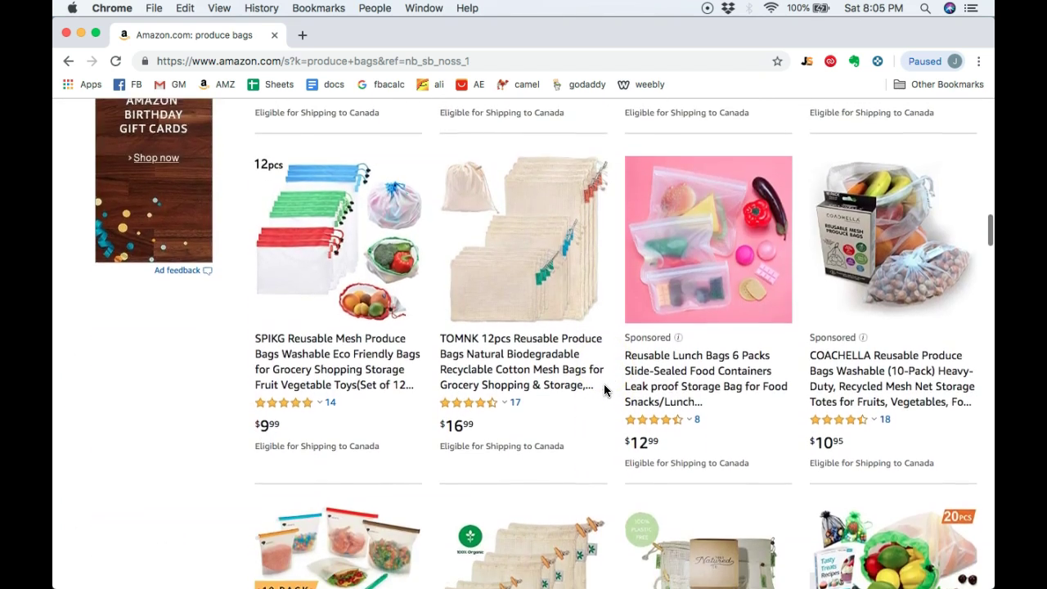
scroll(523, 389, down, 1)
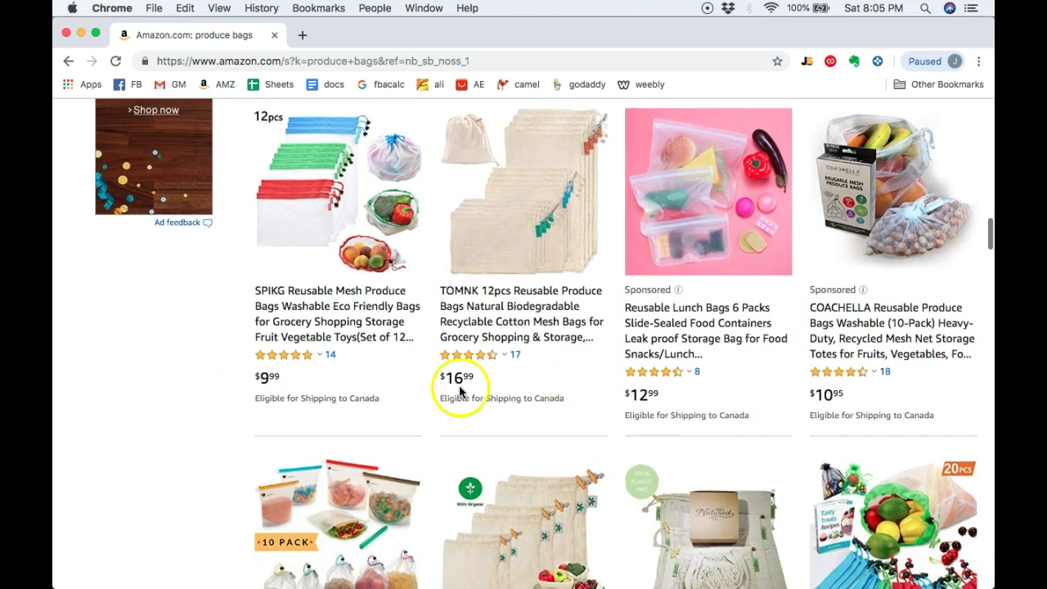
scroll(536, 368, down, 5)
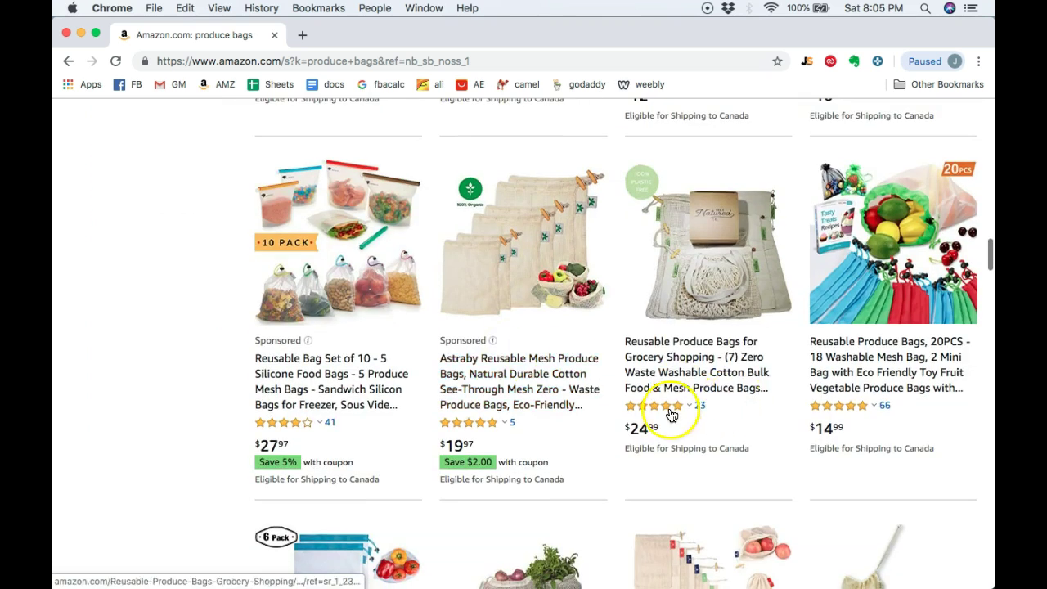
scroll(549, 421, down, 2)
scroll(548, 425, down, 2)
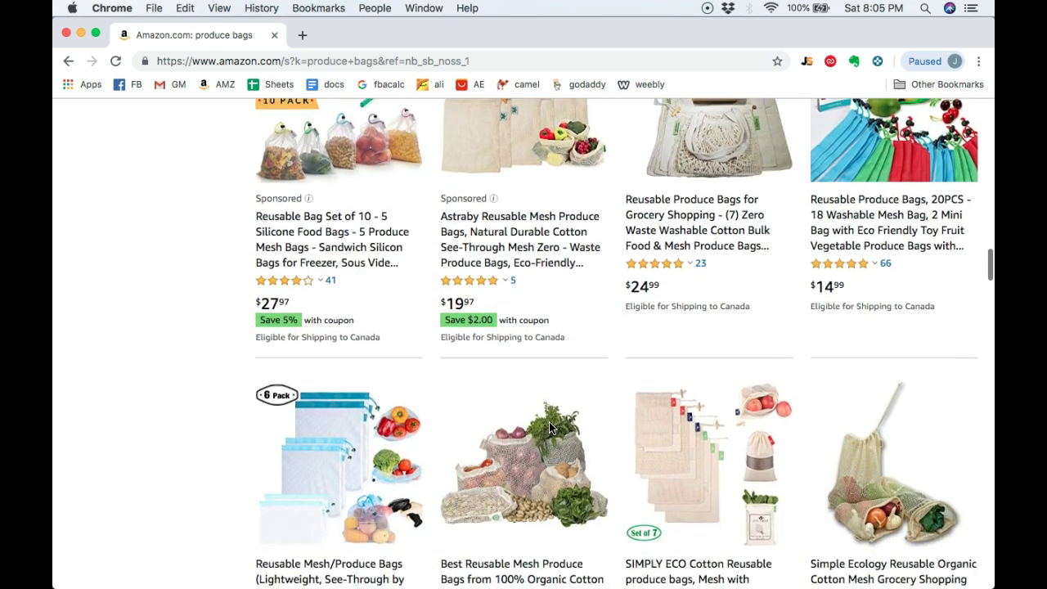
scroll(661, 264, down, 3)
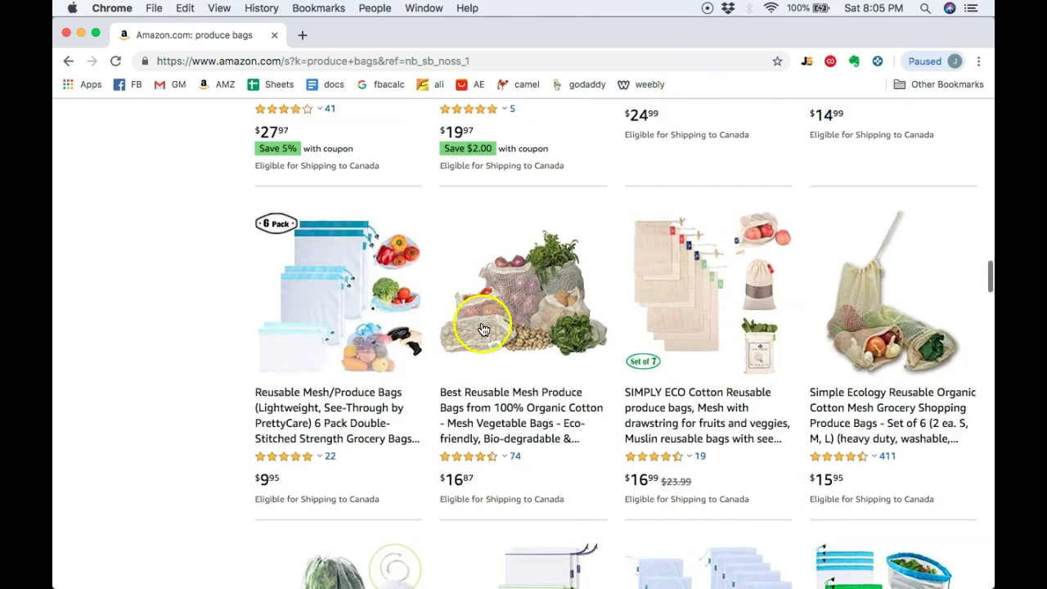
scroll(483, 328, down, 1)
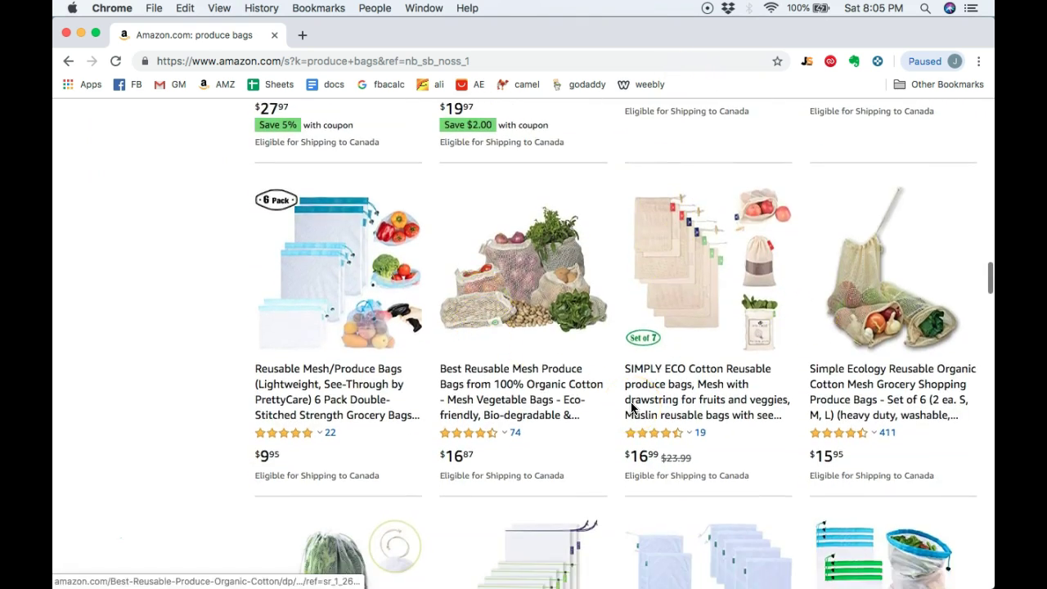
scroll(632, 407, down, 5)
click(463, 241)
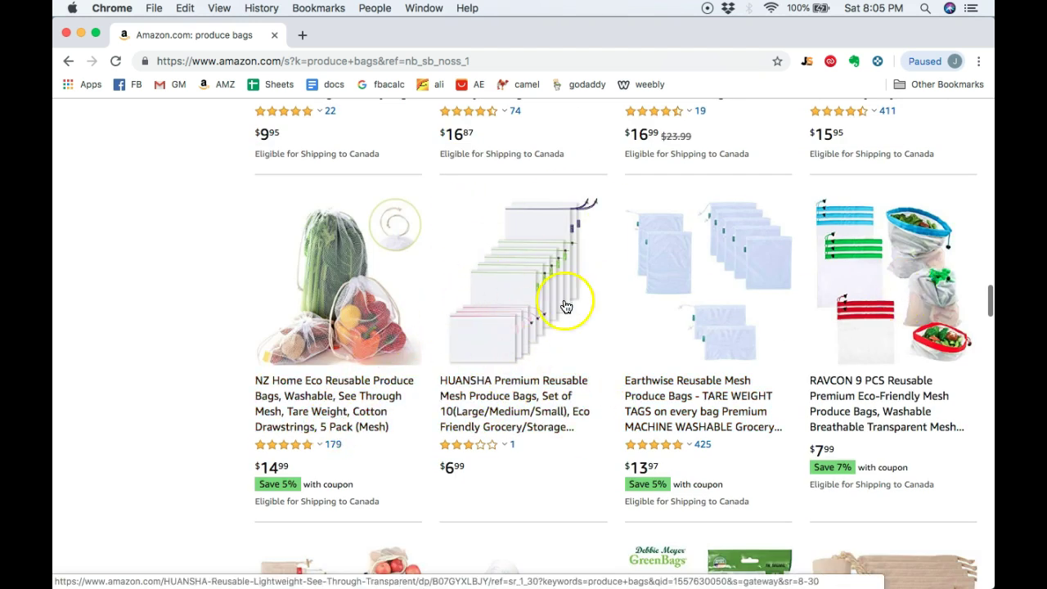
scroll(691, 333, down, 1)
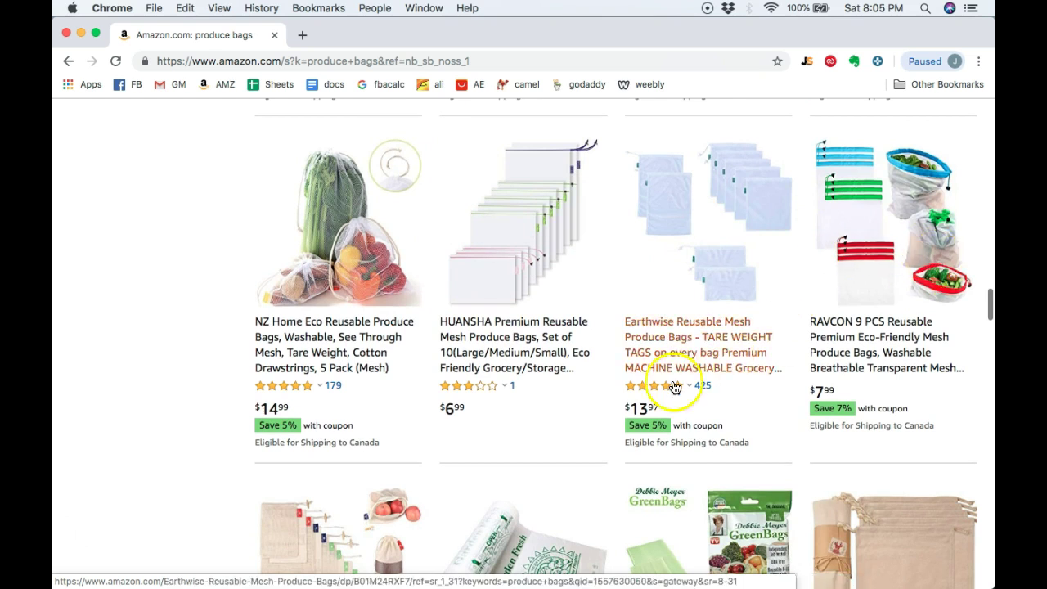
scroll(674, 388, down, 4)
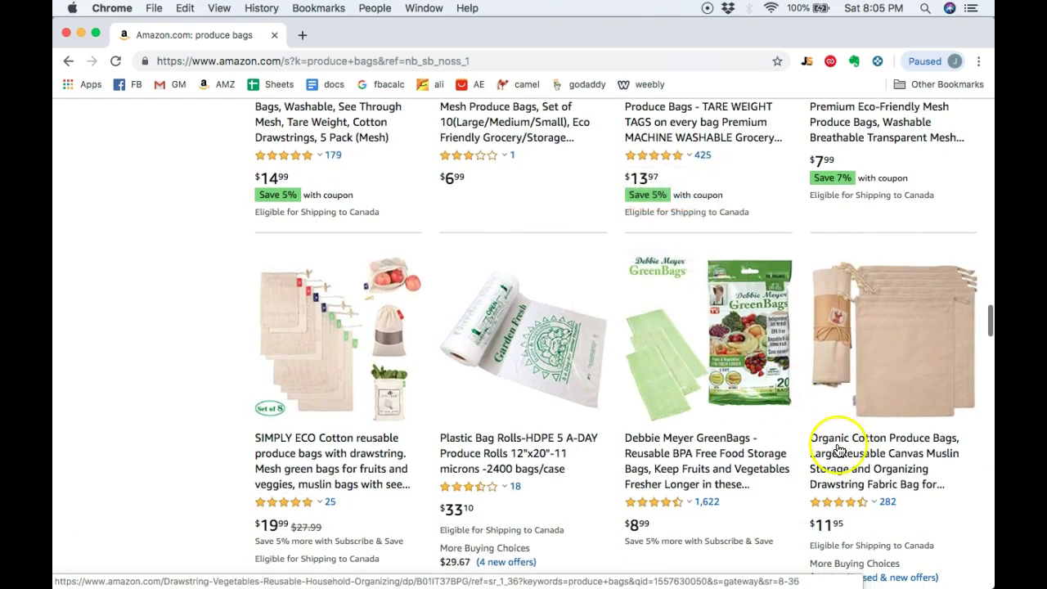
scroll(610, 384, down, 5)
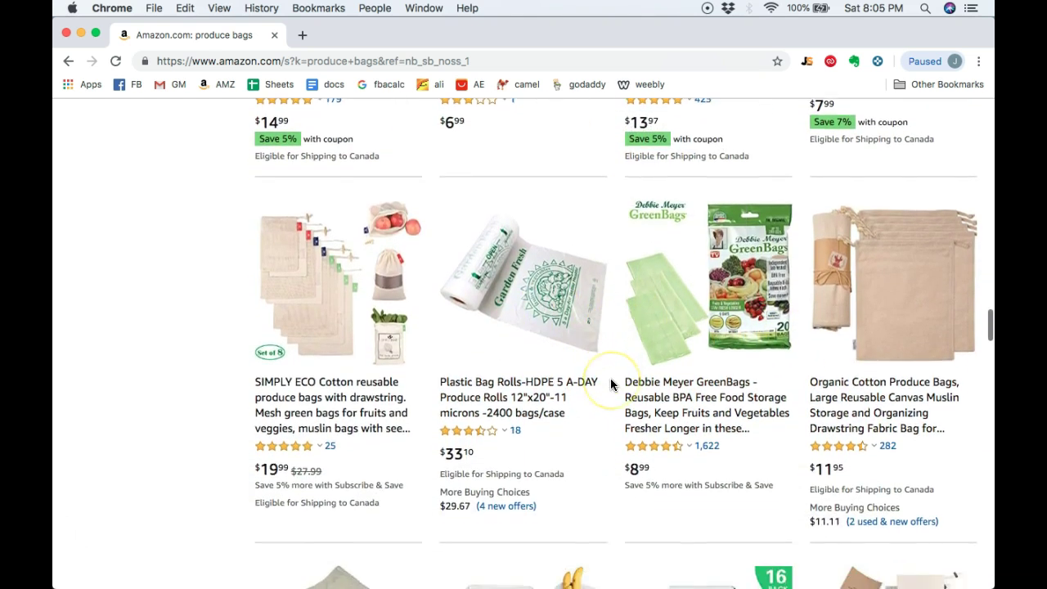
scroll(611, 384, down, 2)
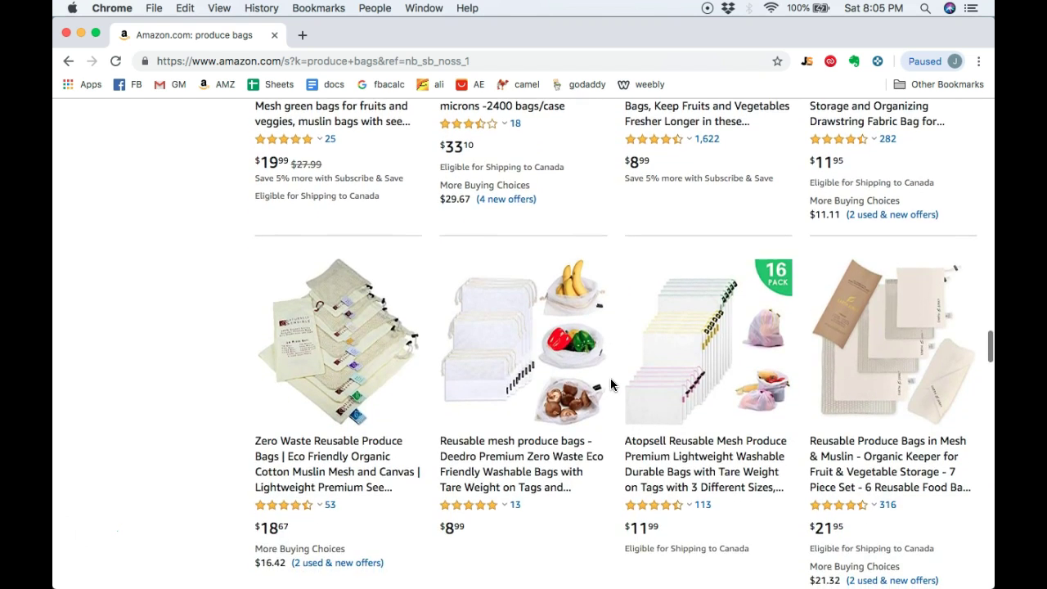
scroll(409, 396, down, 2)
scroll(411, 384, down, 5)
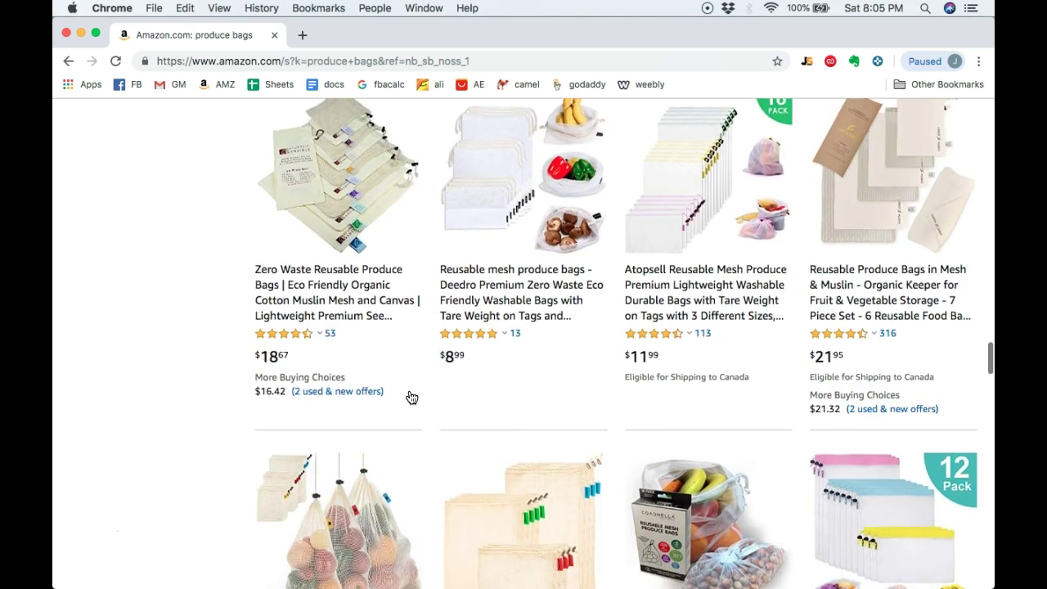
scroll(410, 378, down, 12)
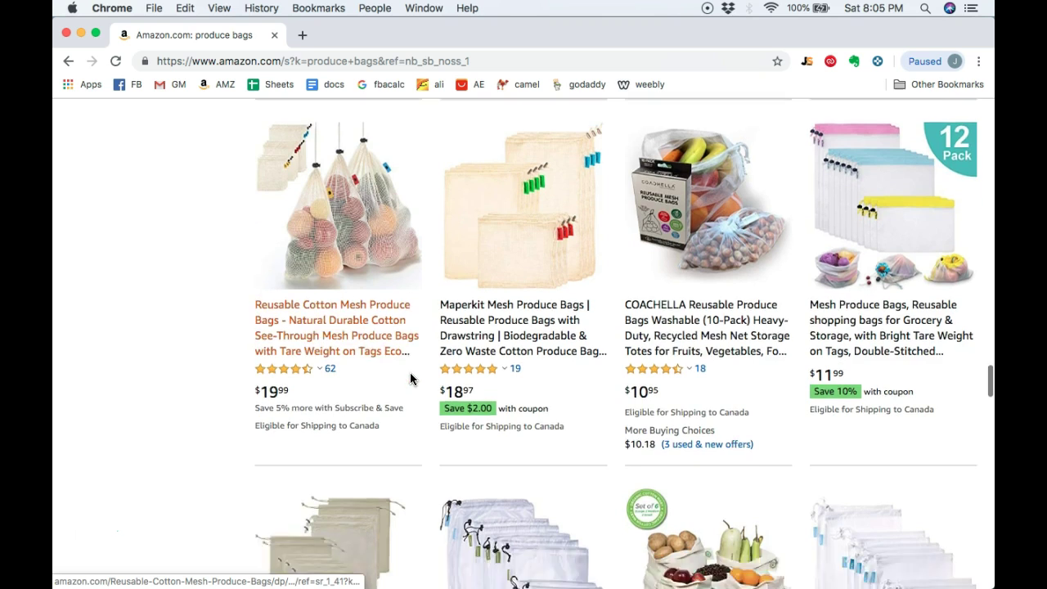
scroll(411, 378, down, 15)
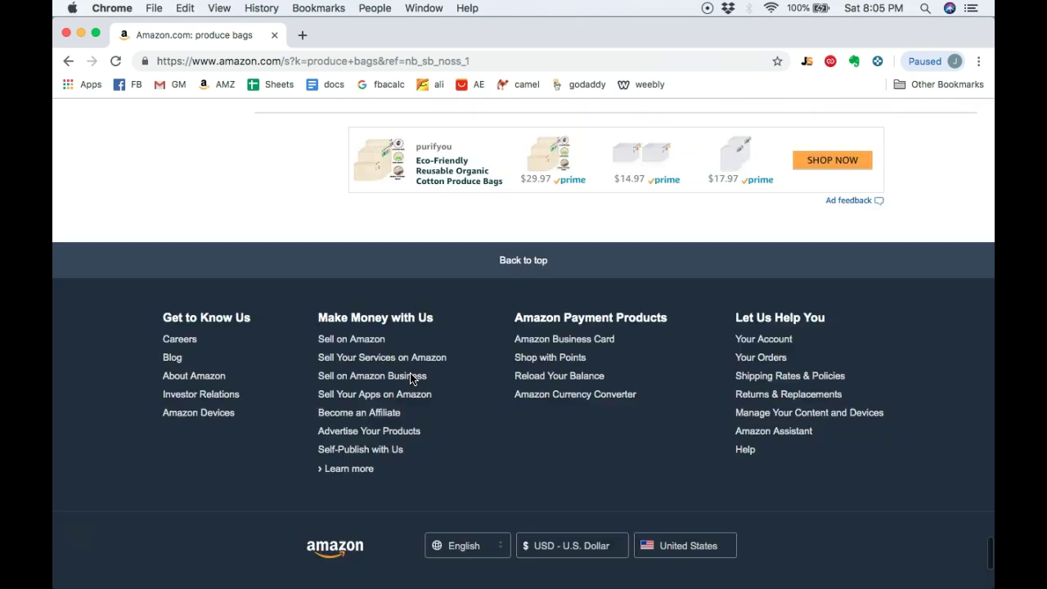
scroll(412, 376, up, 8)
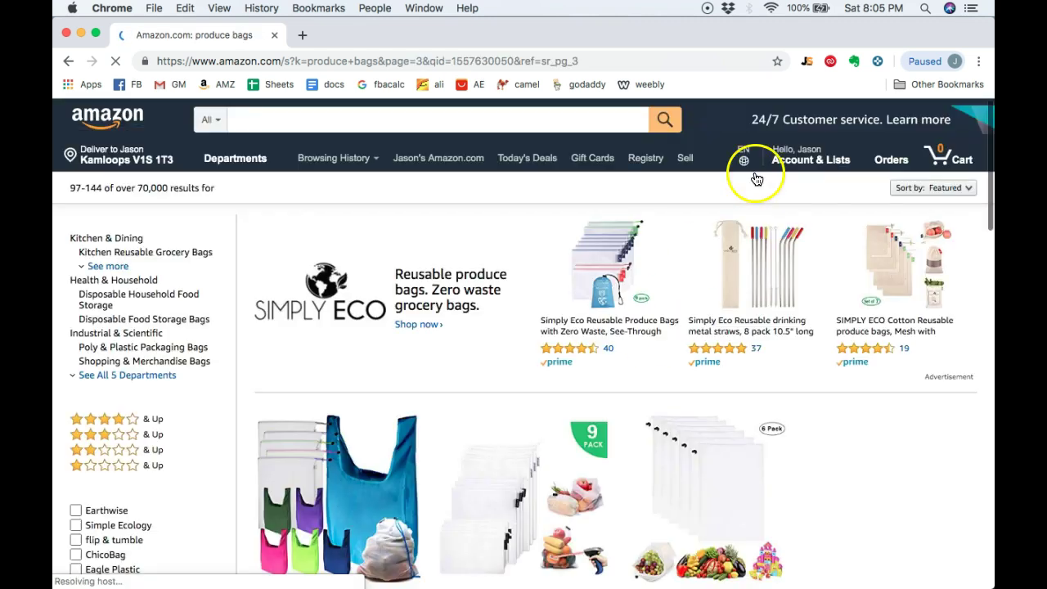
- Analyse page 3 in Jungle Scout: 259 average monthly sales, $15.73 average price, 38 reviews
scroll(728, 253, down, 3)
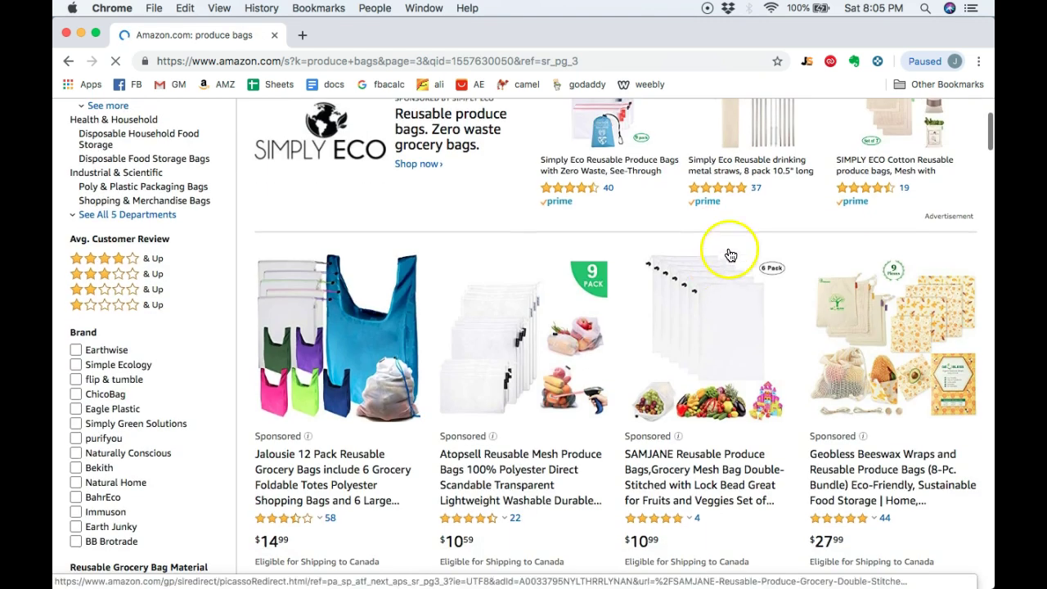
click(806, 65)
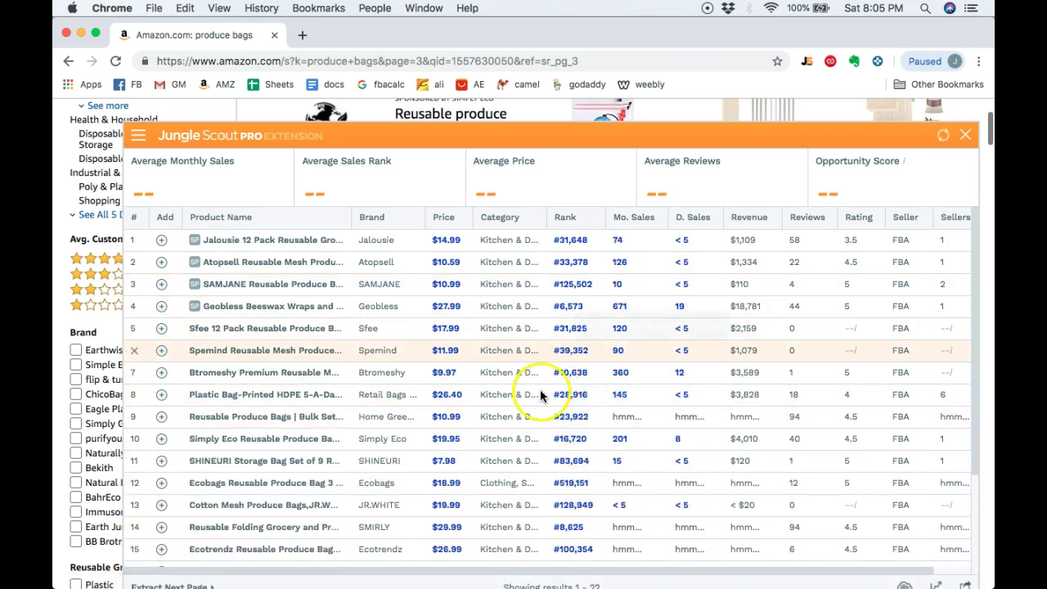
scroll(540, 389, down, 4)
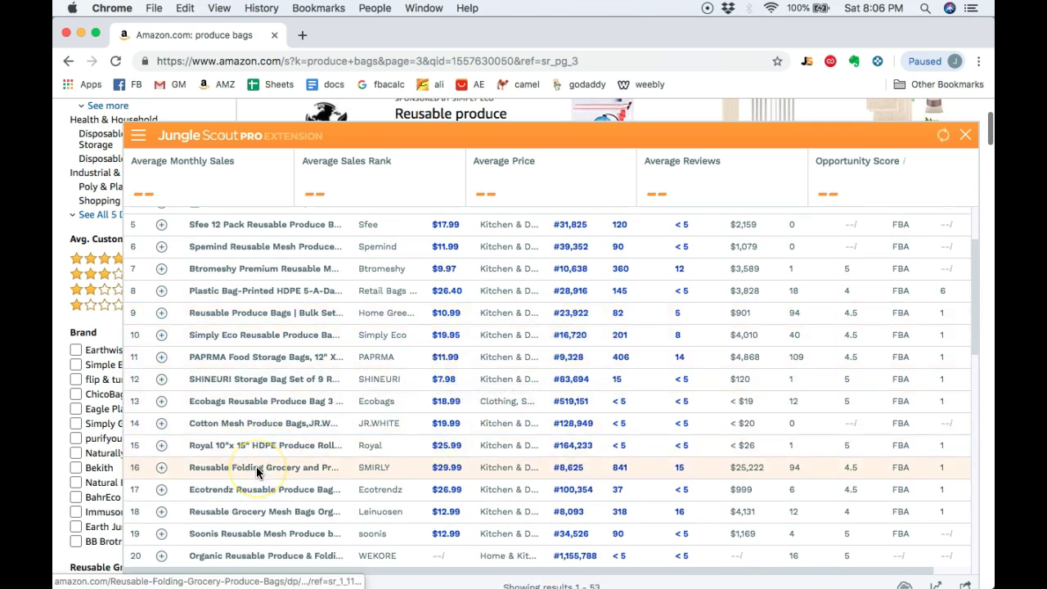
mouse_move(256, 466)
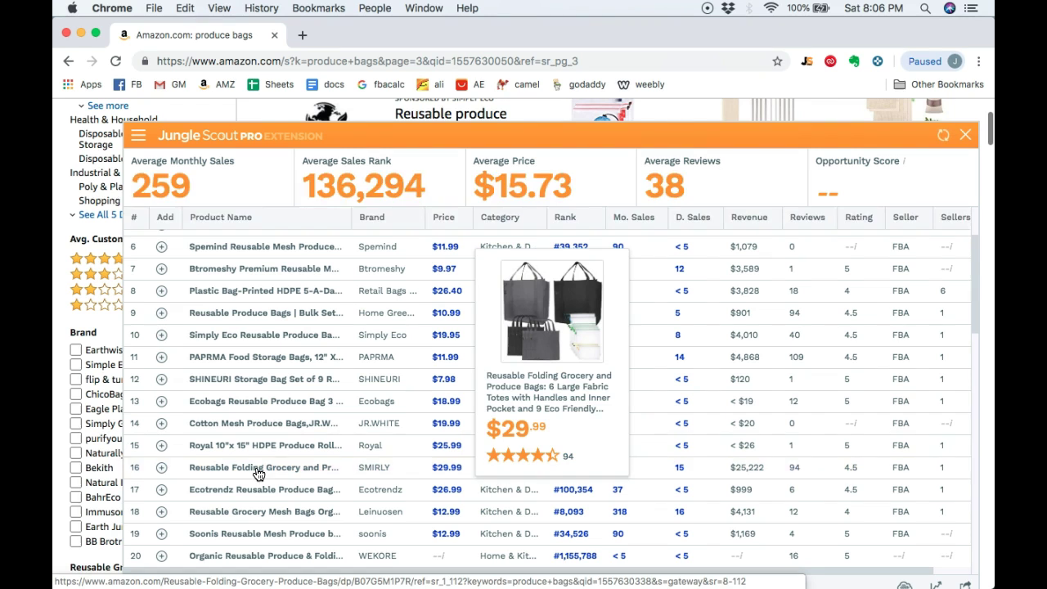
- Open the SMIRLY 15-pack produce bags page ($29.99) and set Keepa price history to All (177 days)
click(256, 466)
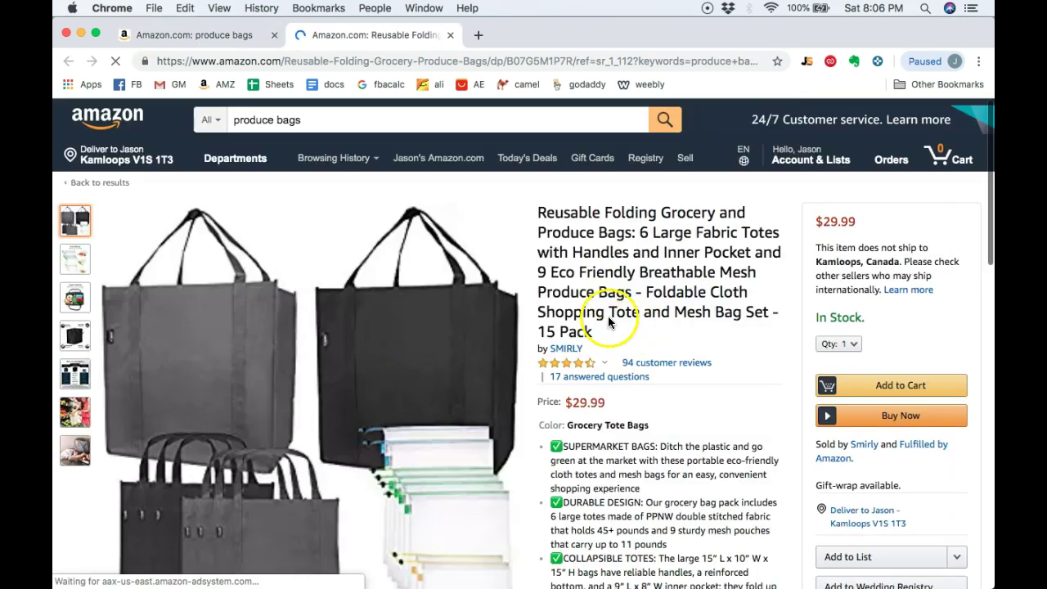
scroll(461, 320, down, 1)
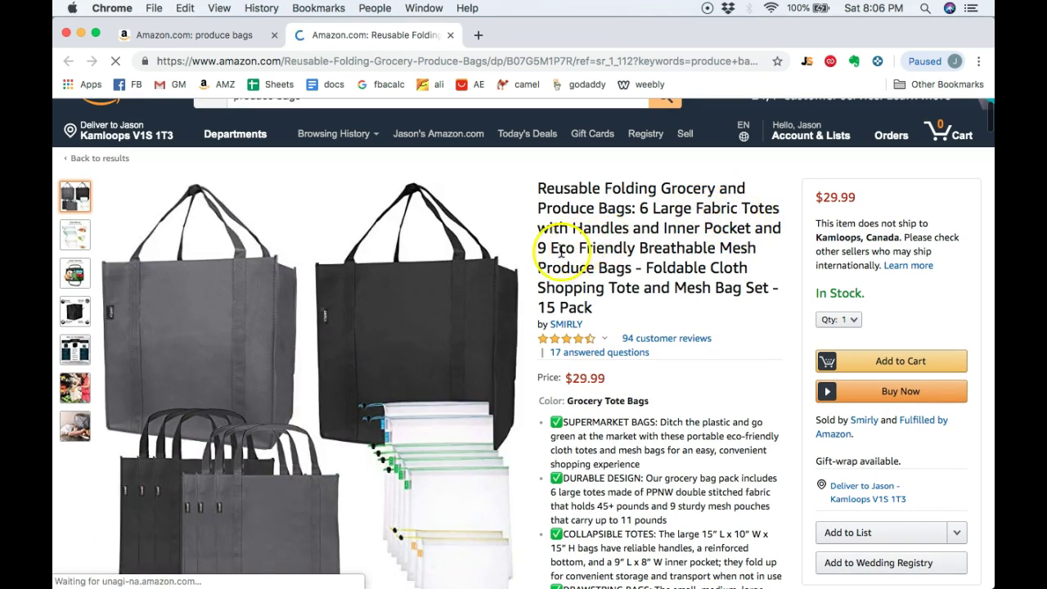
scroll(664, 245, down, 2)
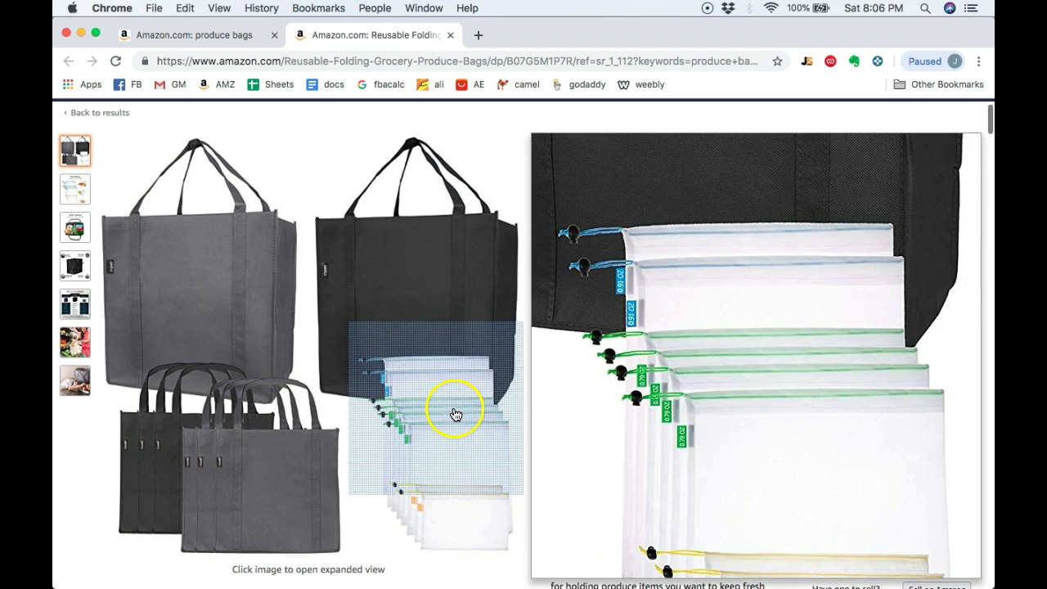
scroll(632, 372, down, 8)
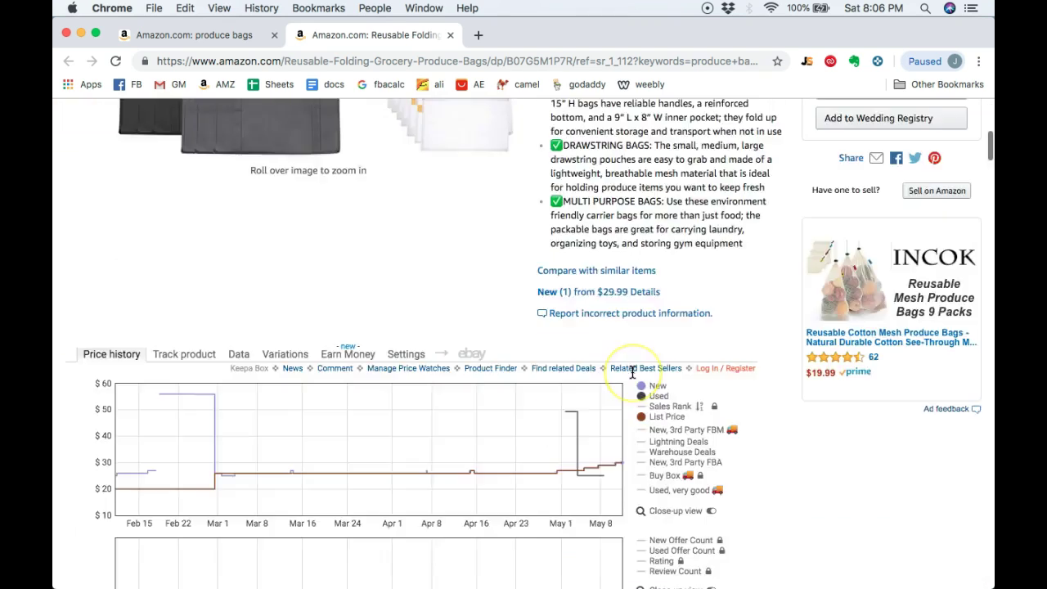
scroll(631, 368, down, 2)
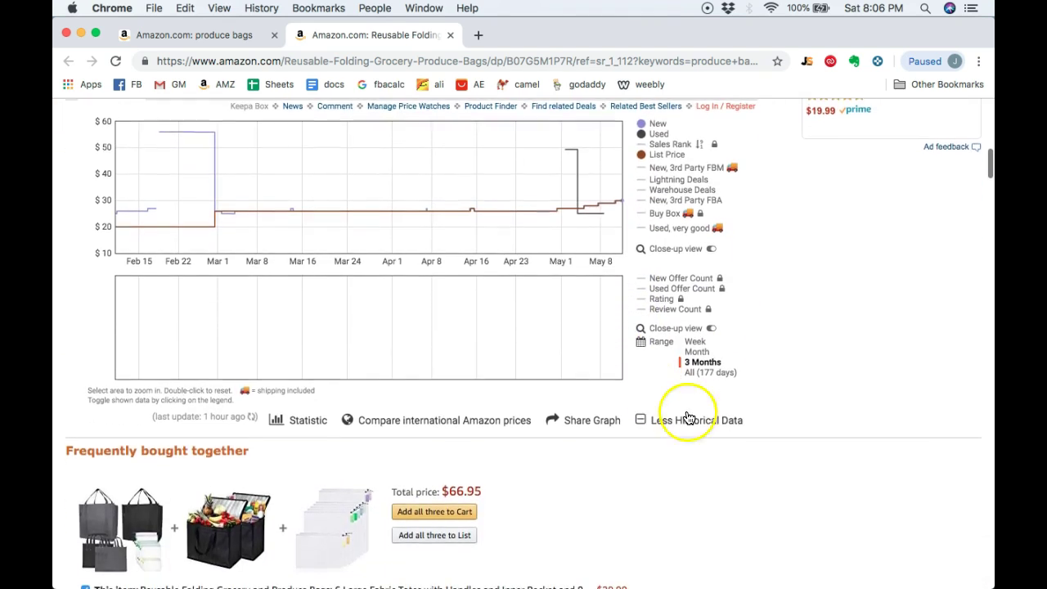
click(717, 381)
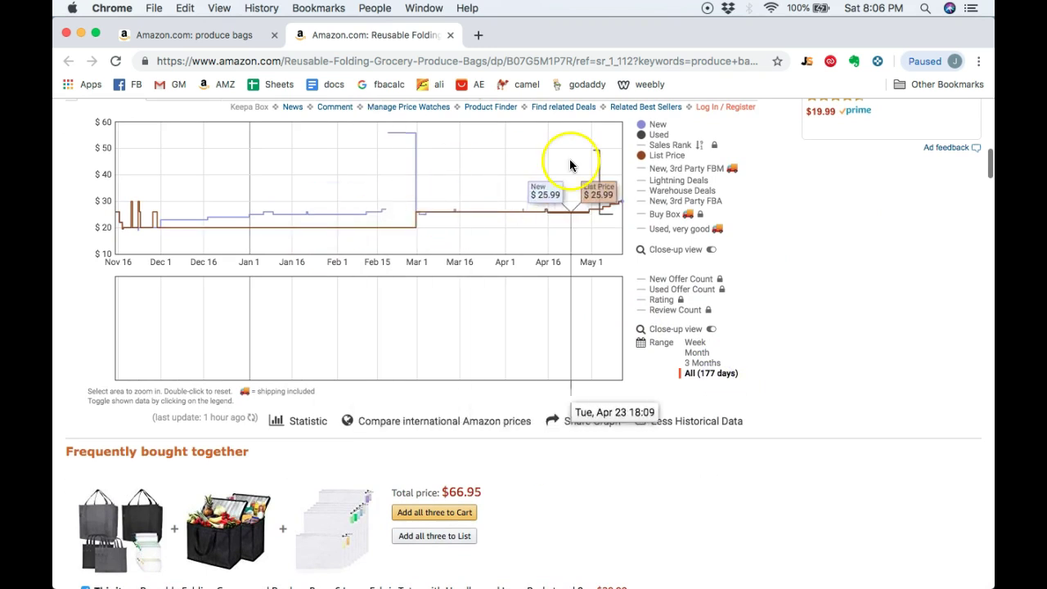